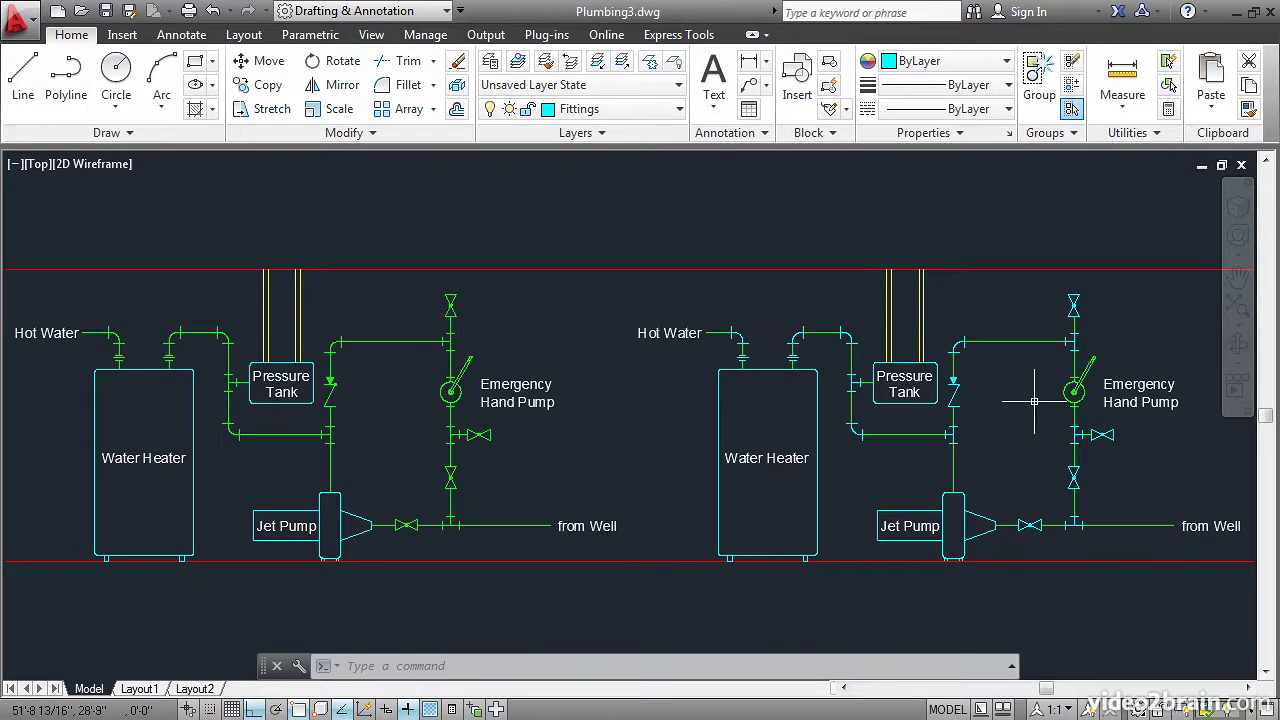
Zoom and pan to a close-up of the left system's Emergency Hand Pump and its piping
{"action": "scroll", "coordinate": [1034, 401], "scroll_direction": "down", "scroll_amount": 1}
{"action": "scroll", "coordinate": [1034, 401], "scroll_direction": "up", "scroll_amount": 2}
{"action": "middle_click_drag", "start_coordinate": [1034, 401], "coordinate": [849, 406]}
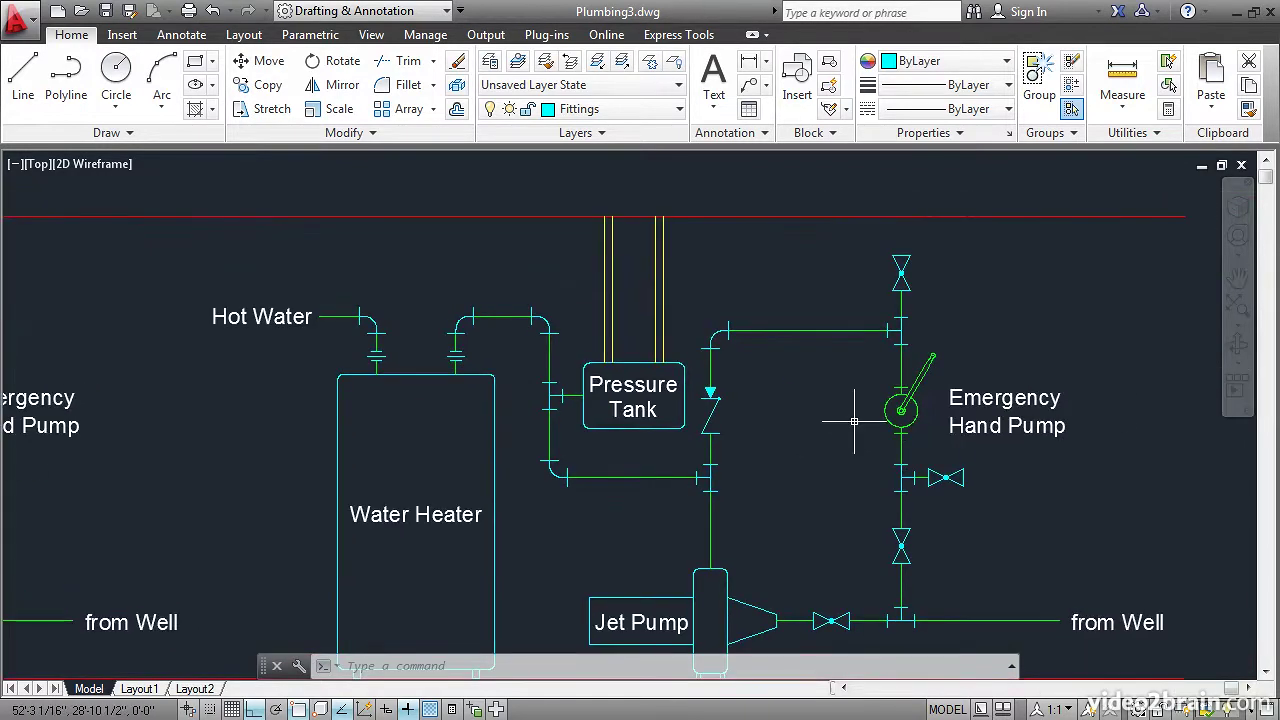
{"action": "scroll", "coordinate": [851, 414], "scroll_direction": "up", "scroll_amount": 2}
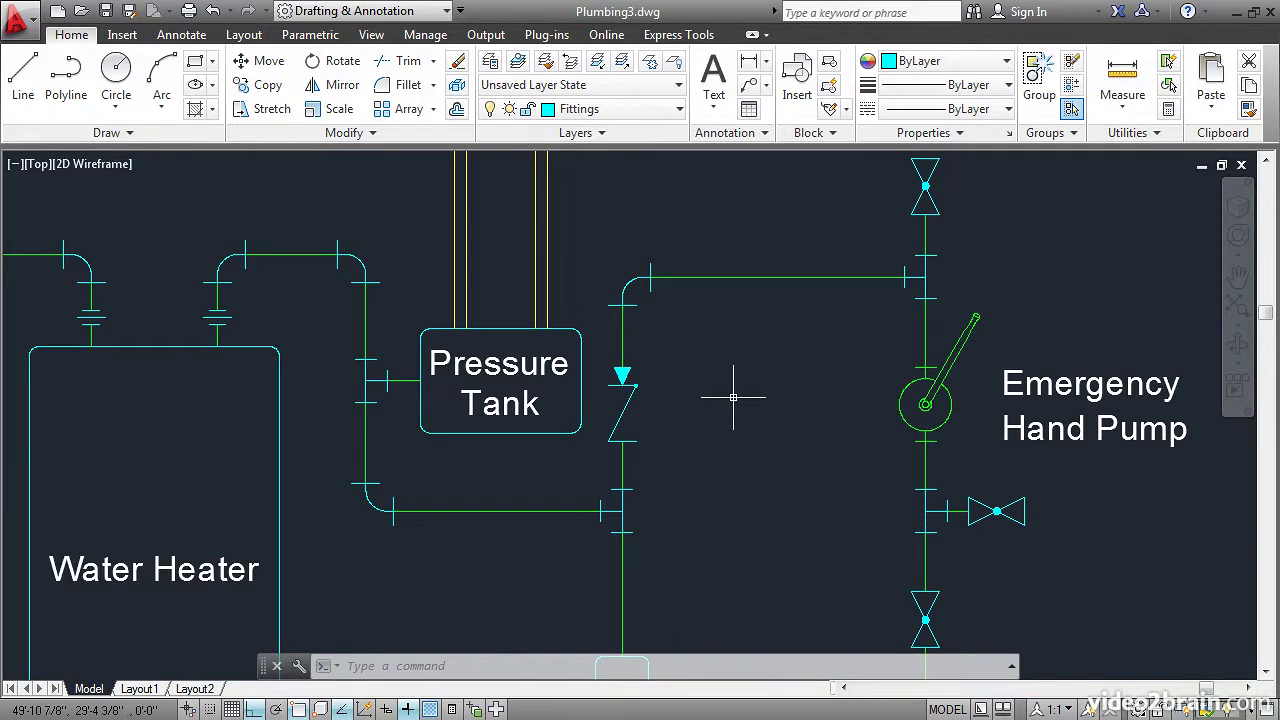
Select the left Emergency Hand Pump block so its grip shows
{"action": "left_click", "coordinate": [899, 408]}
Insert a Hand Pump block at 0° rotation just left of the existing Emergency Hand Pump
{"action": "key", "text": "Escape"}
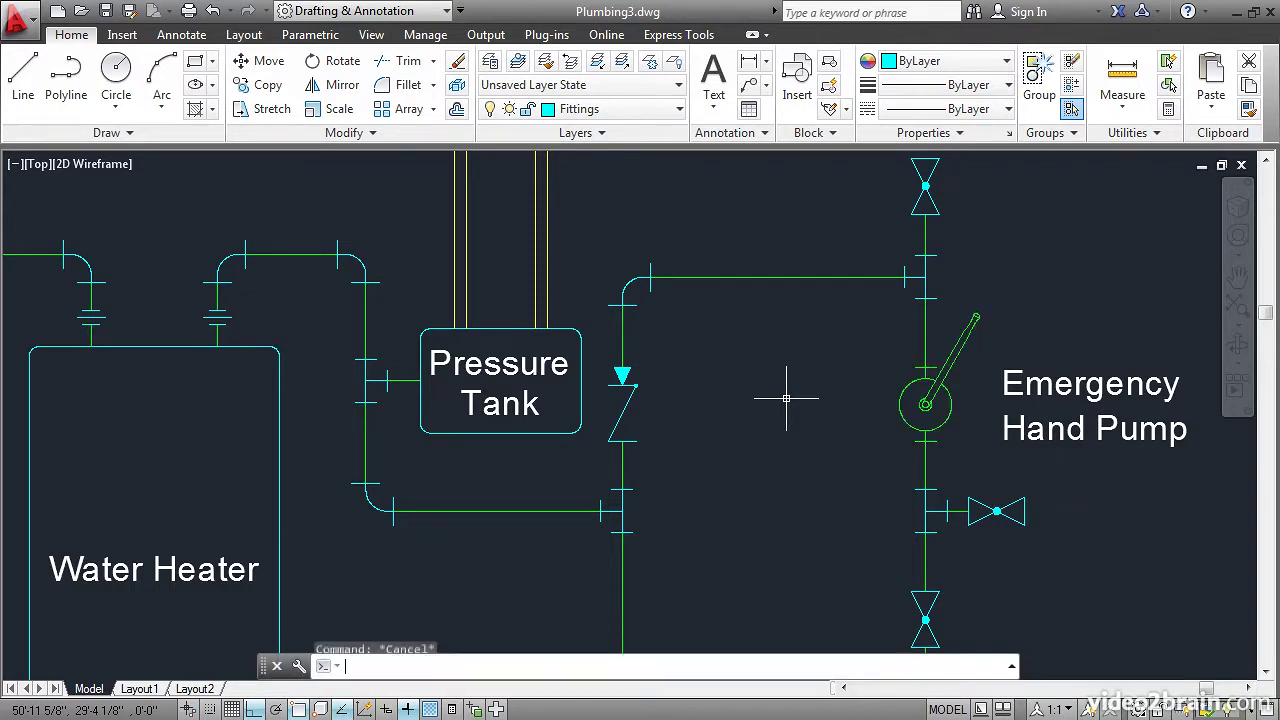
{"action": "left_click", "coordinate": [797, 82]}
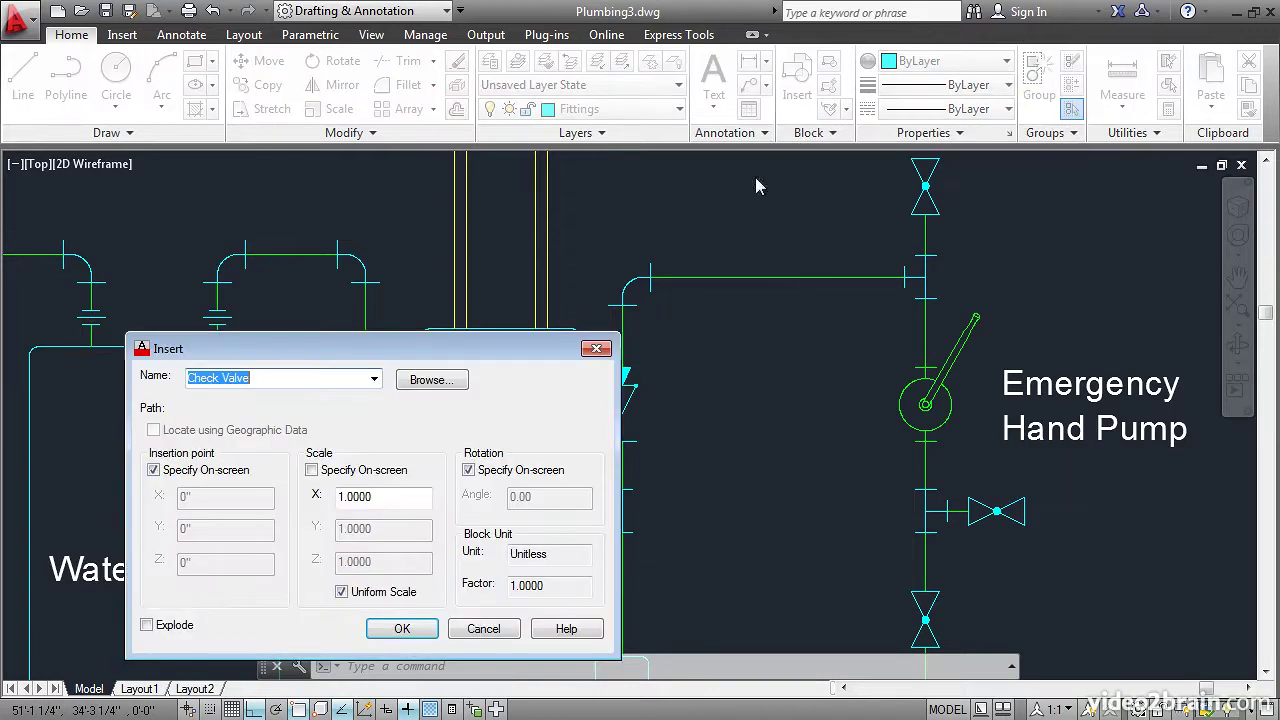
{"action": "left_click", "coordinate": [374, 378]}
{"action": "left_click", "coordinate": [305, 423]}
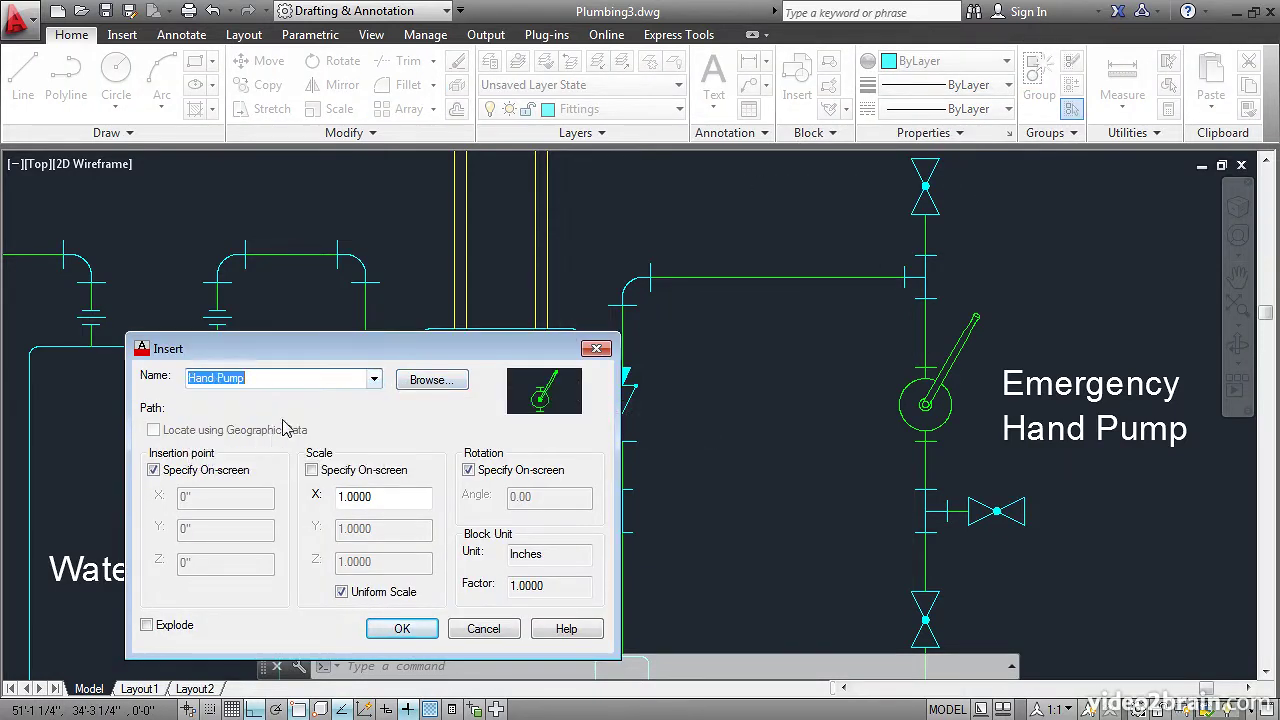
{"action": "left_click", "coordinate": [401, 630]}
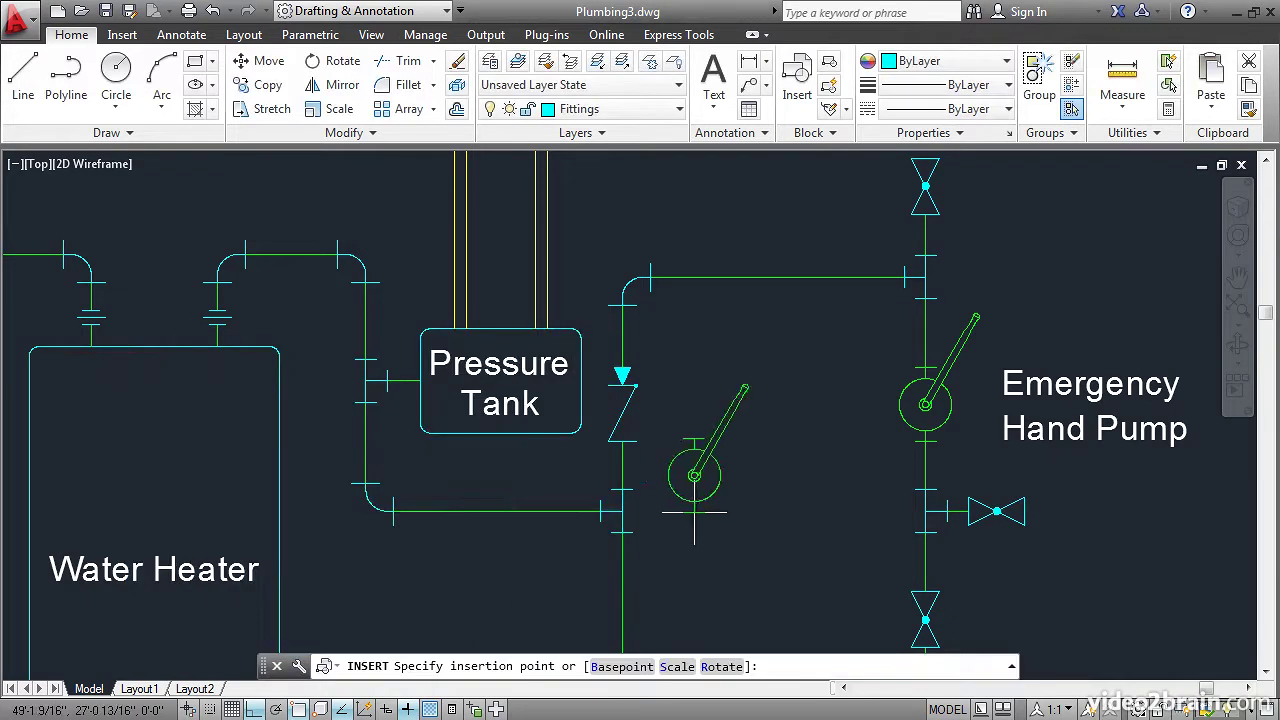
{"action": "left_click", "coordinate": [750, 467]}
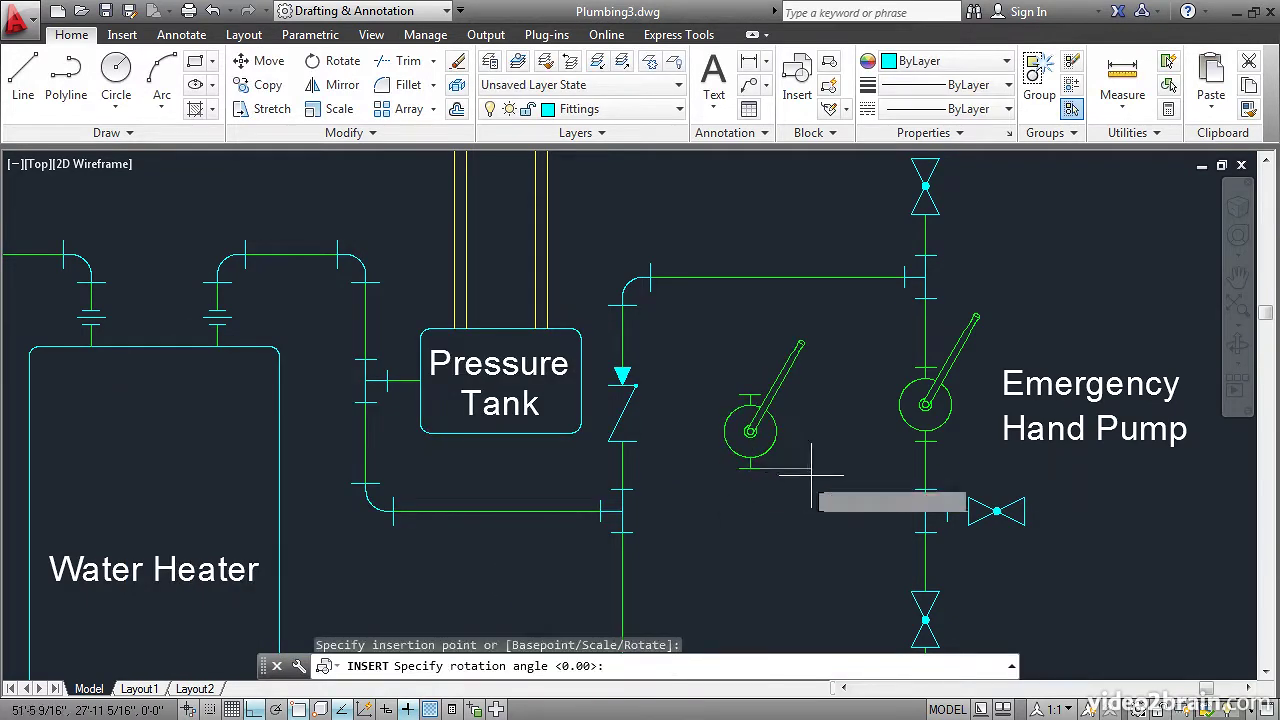
{"action": "left_click", "coordinate": [843, 480]}
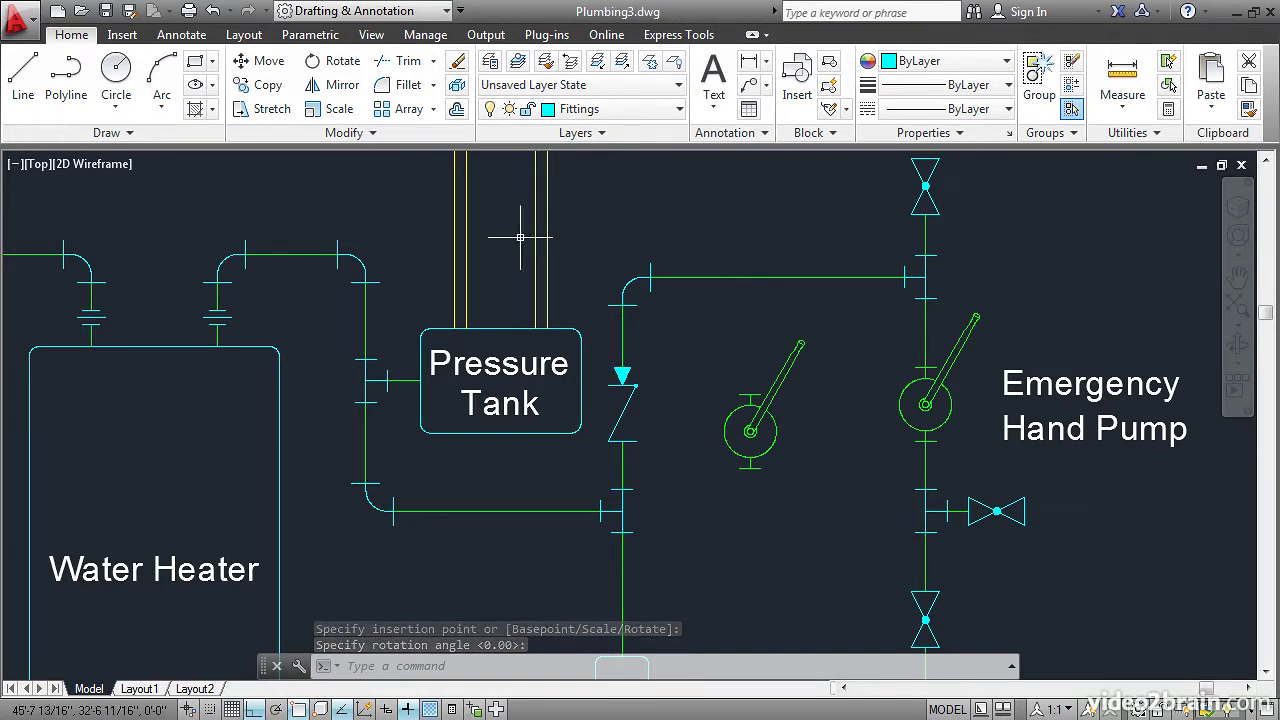
Explode the newly inserted Hand Pump copy into separate lines
{"action": "left_click", "coordinate": [458, 112]}
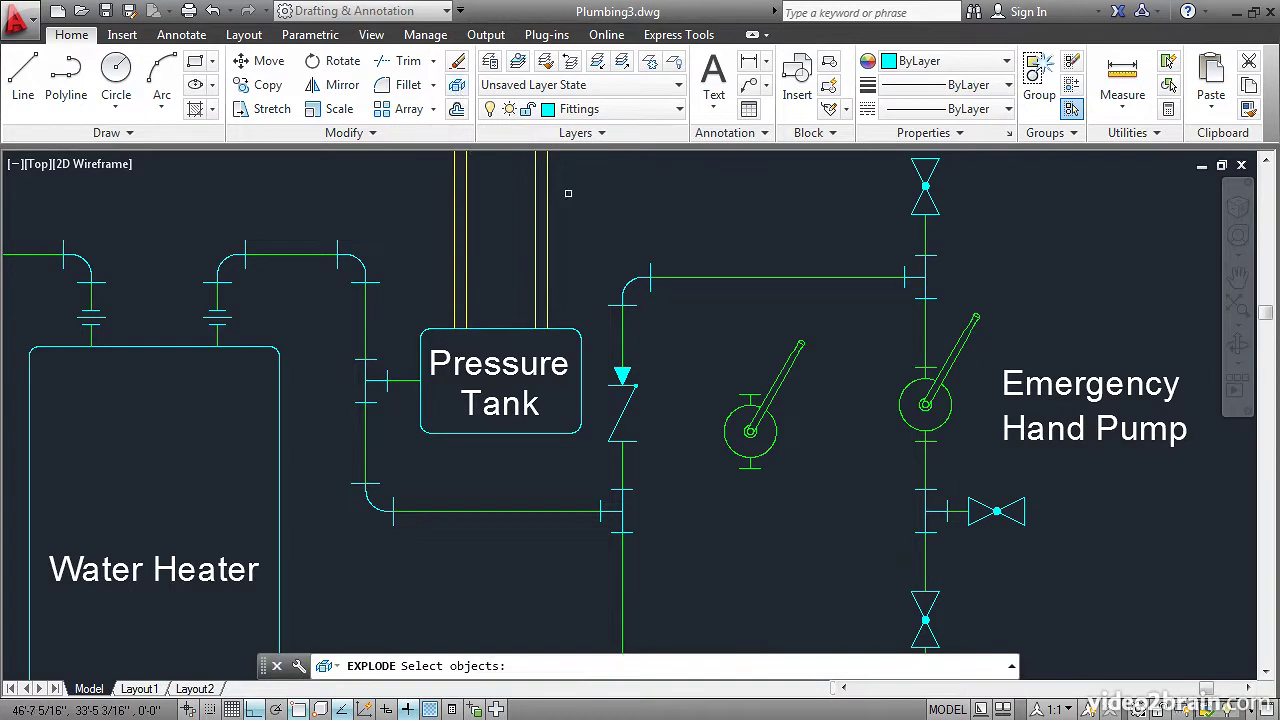
{"action": "left_click", "coordinate": [735, 418]}
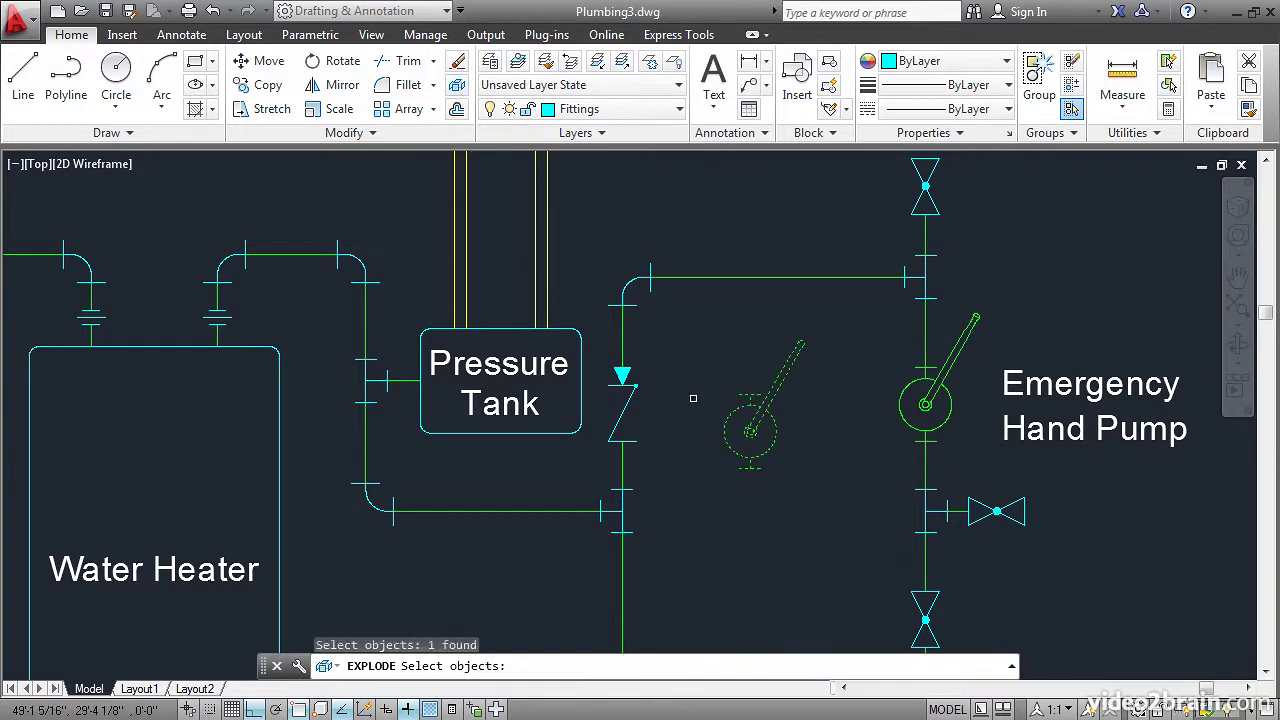
{"action": "key", "text": "Return"}
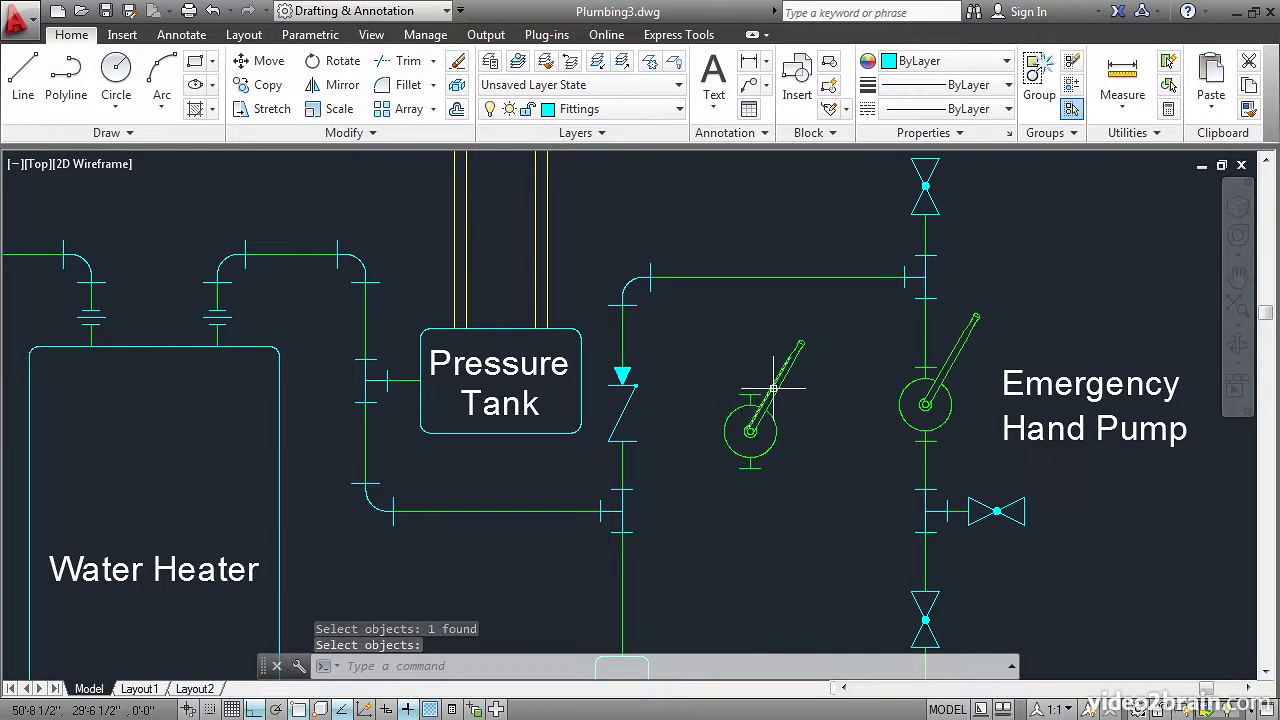
{"action": "key", "text": "Return"}
Move all the exploded pump pieces from the Plumbing layer onto layer 0
{"action": "left_click", "coordinate": [690, 314]}
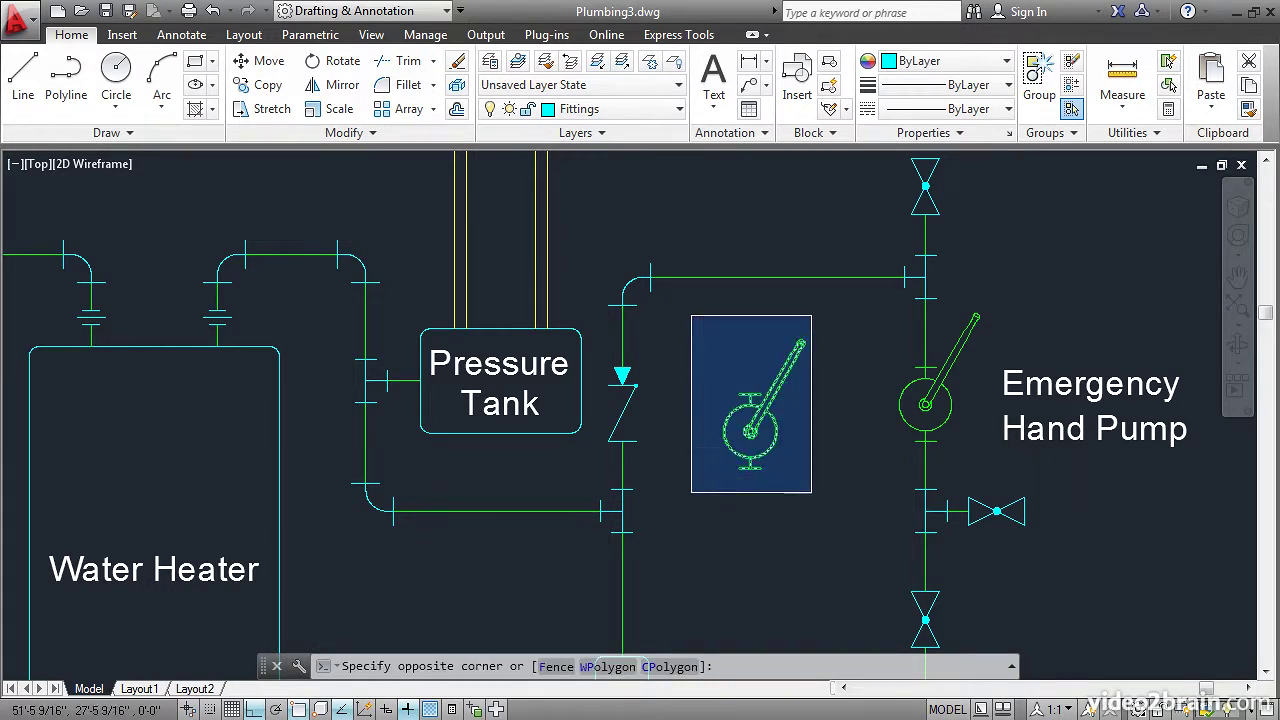
{"action": "left_click", "coordinate": [812, 484]}
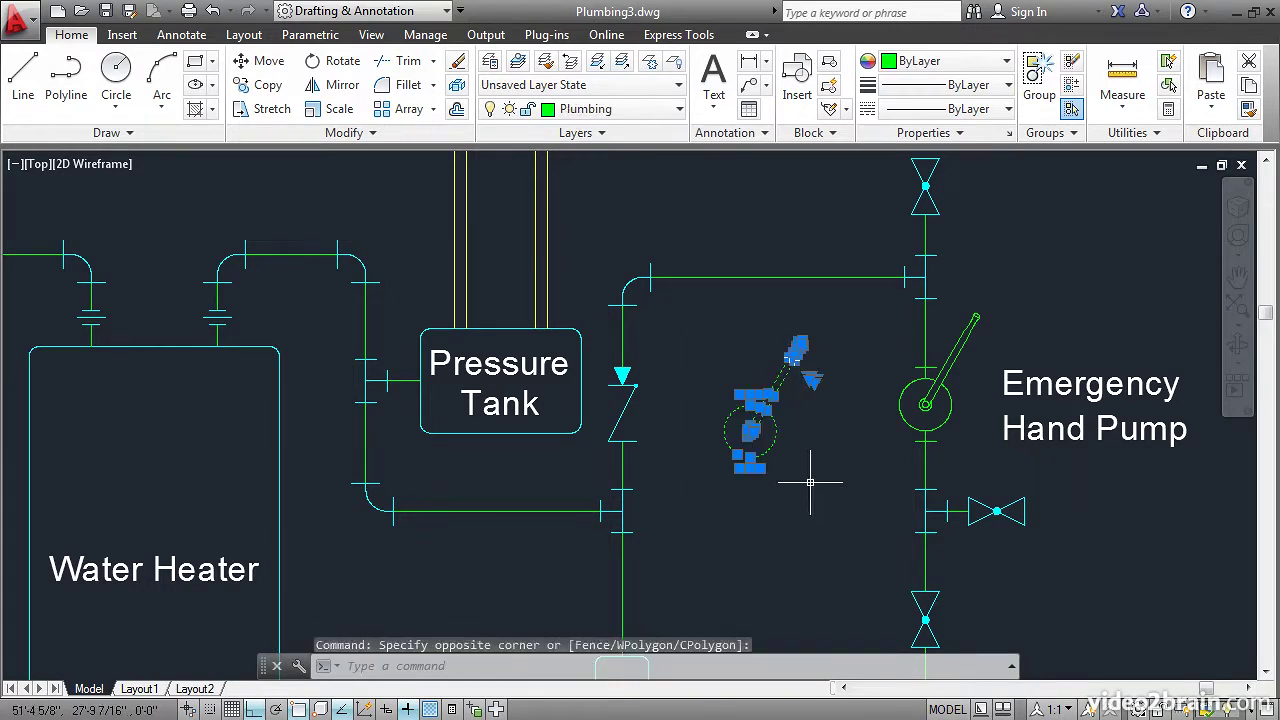
{"action": "left_click", "coordinate": [638, 110]}
{"action": "left_click", "coordinate": [612, 128]}
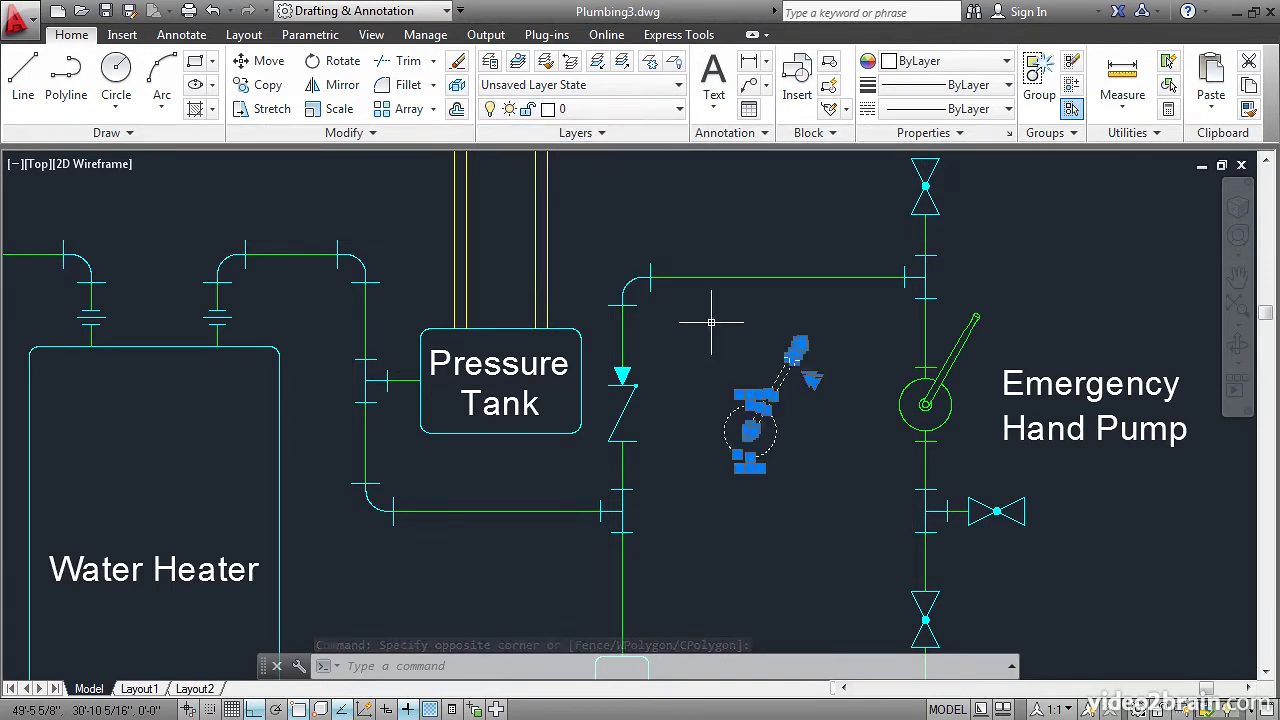
{"action": "key", "text": "Escape"}
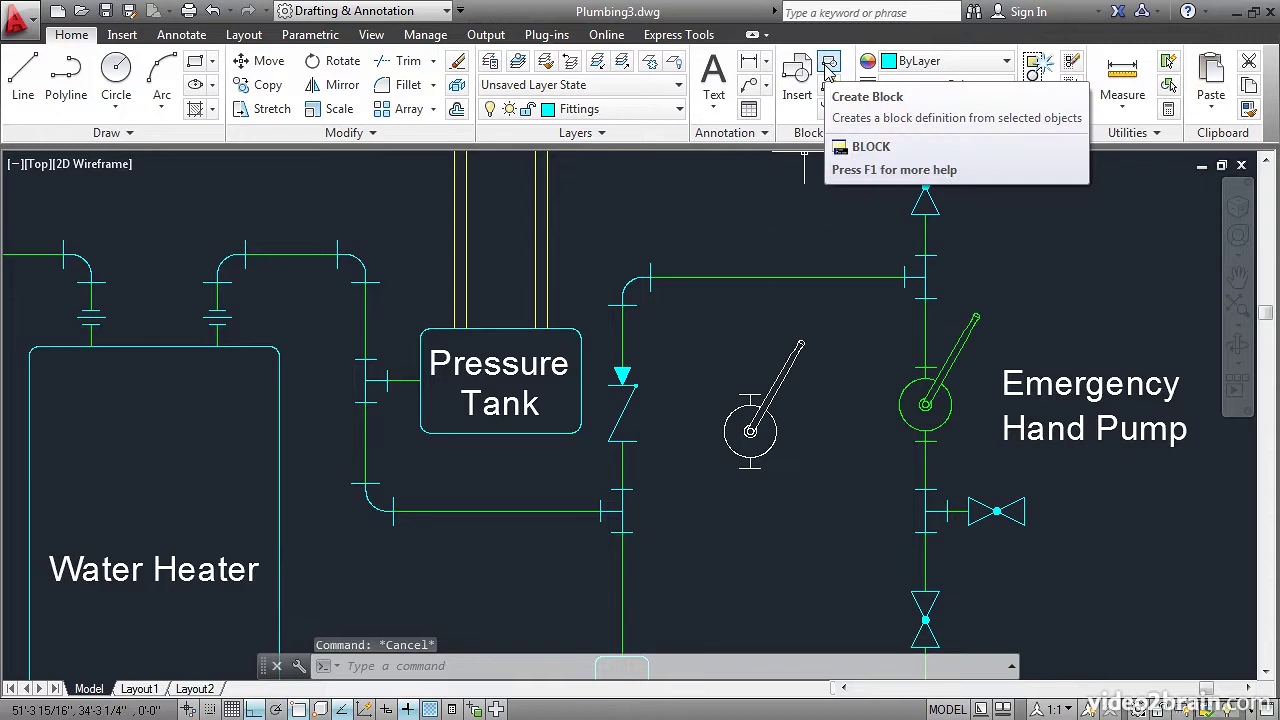
Redefine the Hand Pump block from the layer-0 pump lines, based at the pump's bottom endpoint
{"action": "left_click", "coordinate": [828, 66]}
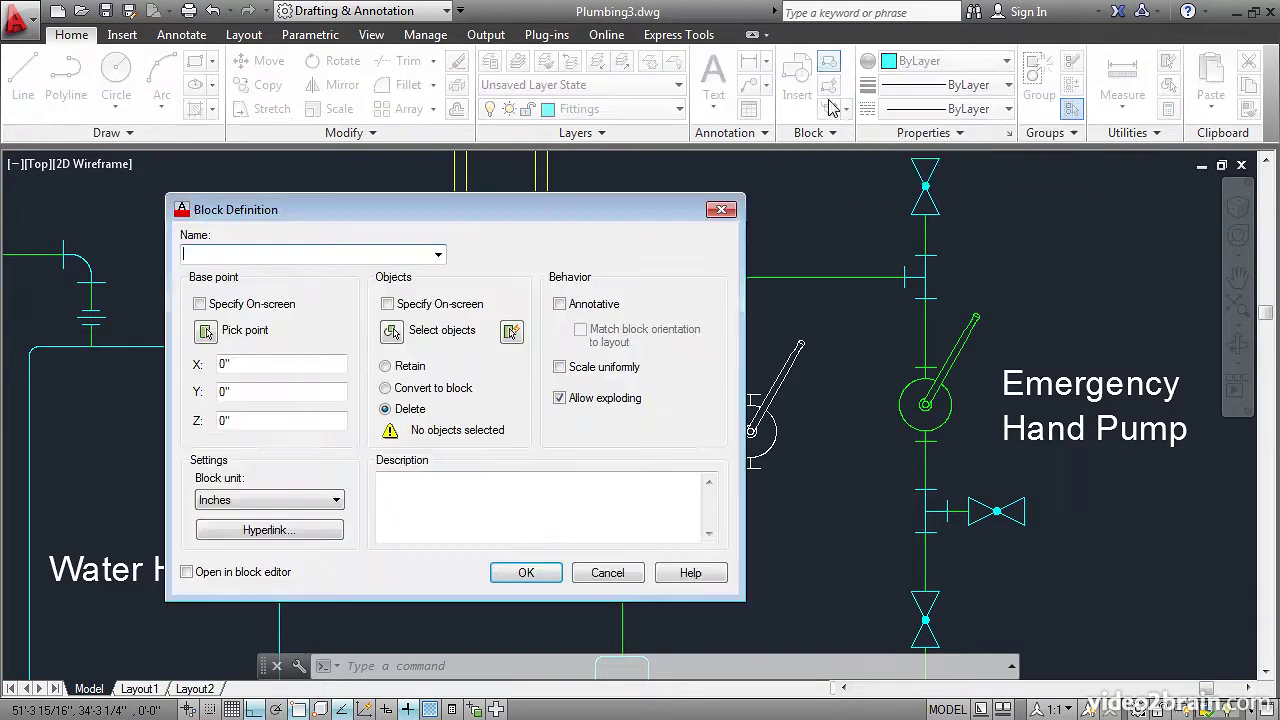
{"action": "left_click", "coordinate": [438, 255]}
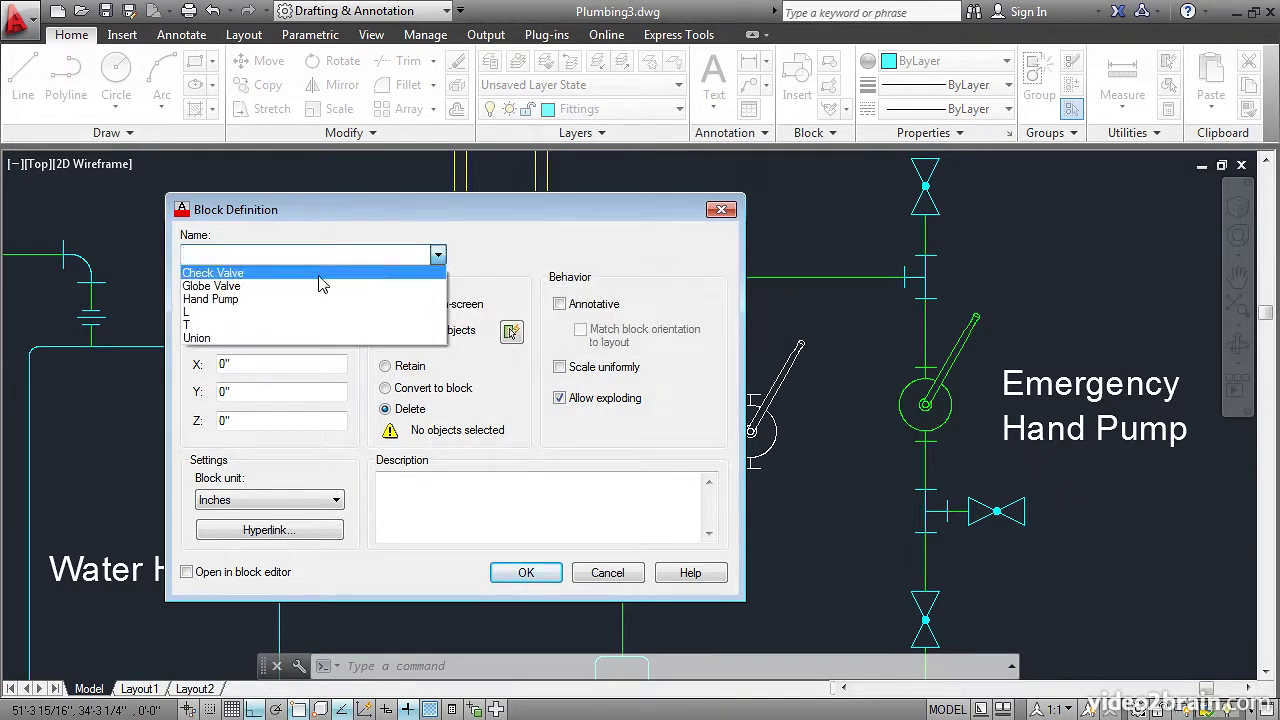
{"action": "left_click", "coordinate": [236, 300]}
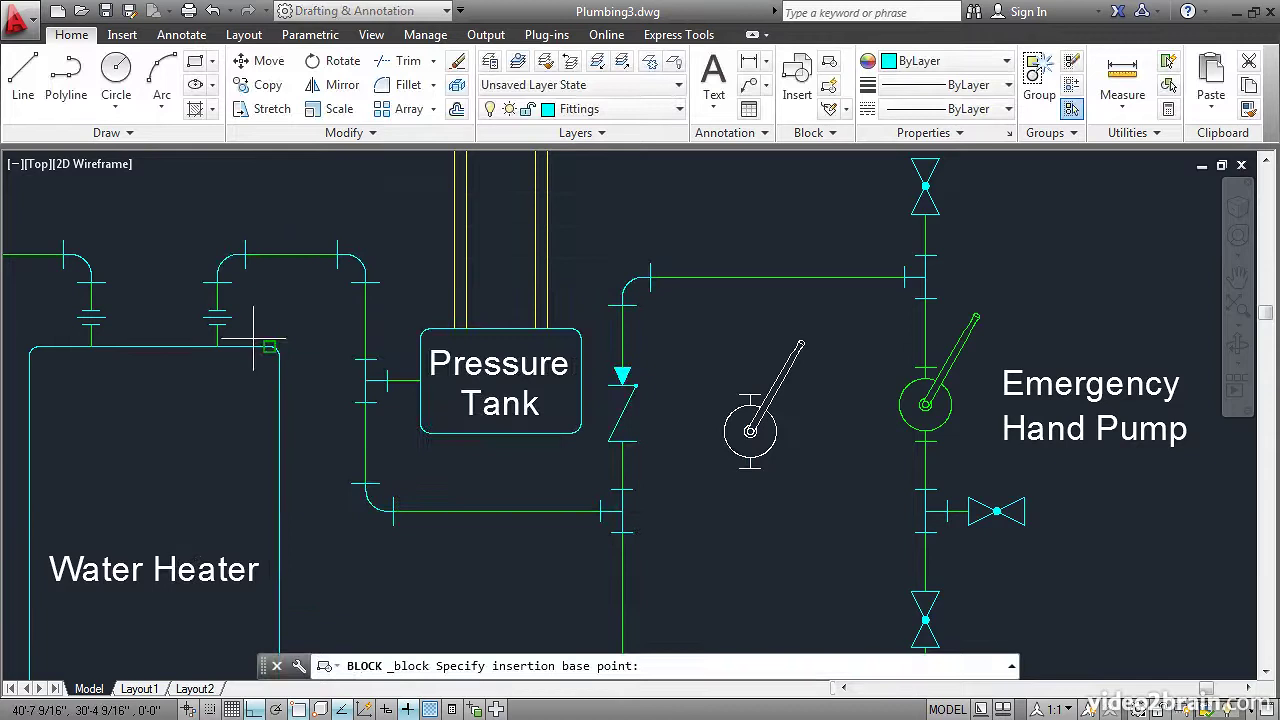
{"action": "left_click", "coordinate": [205, 333]}
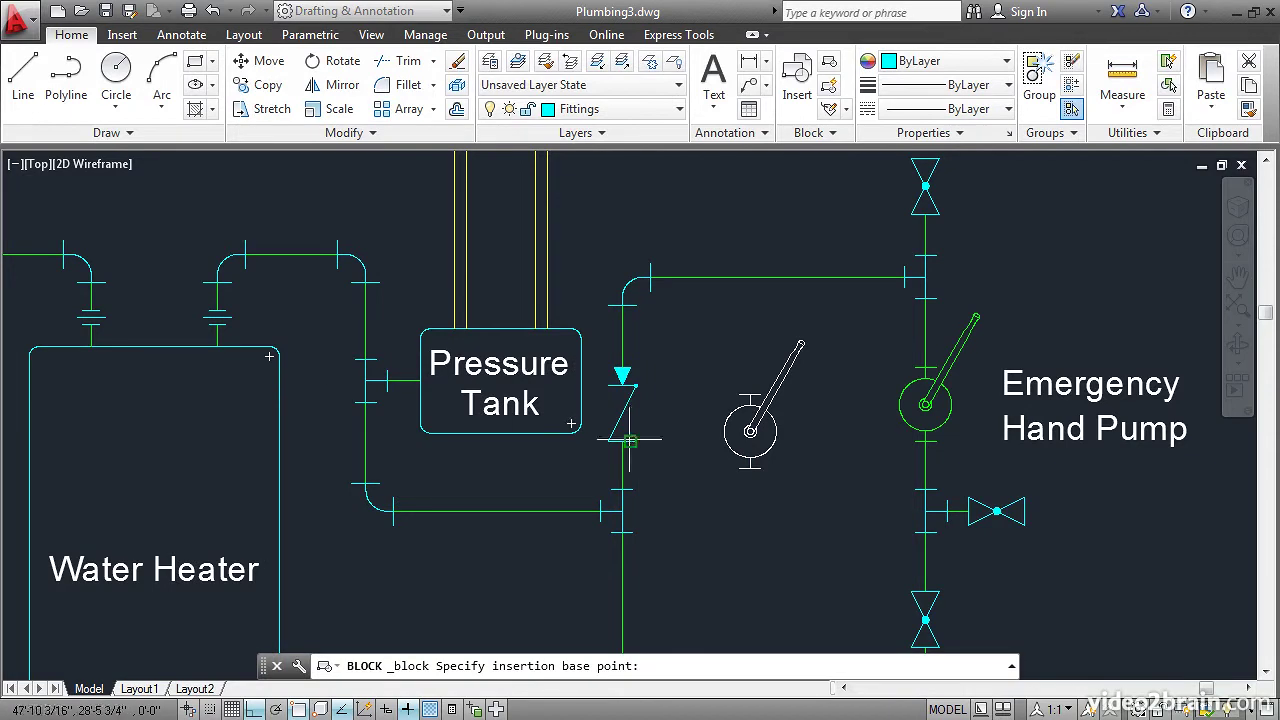
{"action": "left_click", "coordinate": [750, 467]}
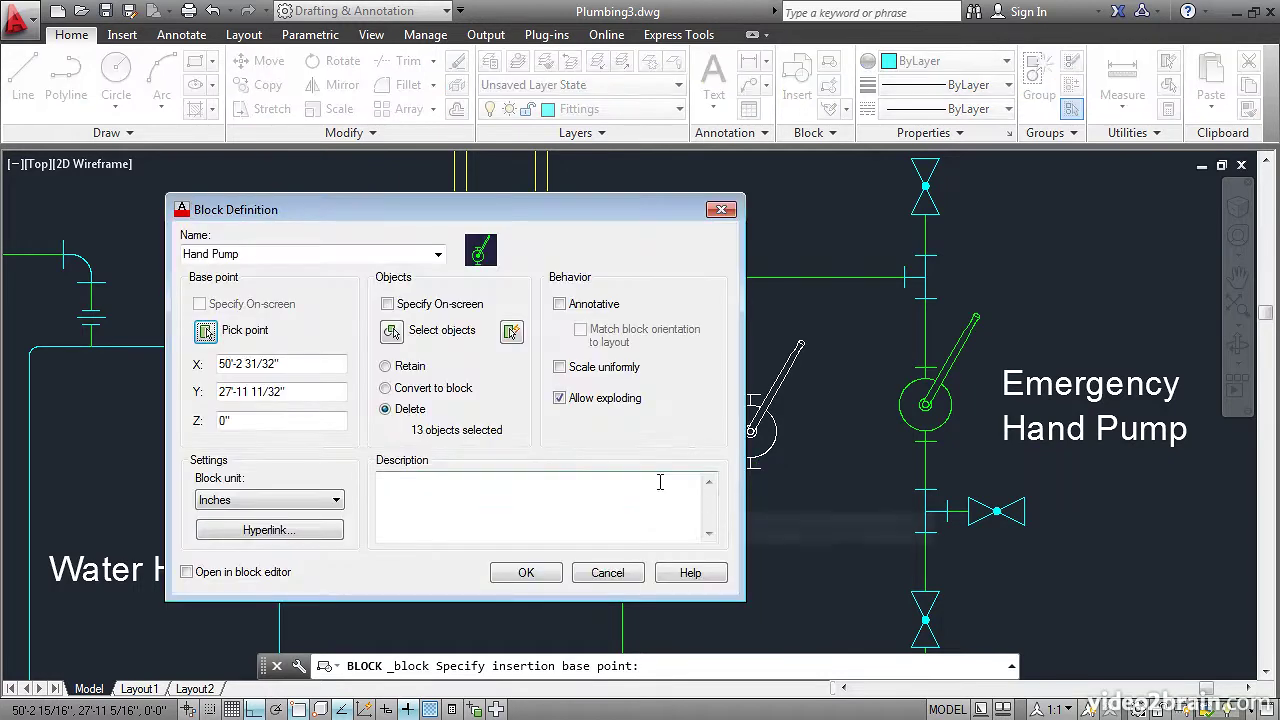
{"action": "left_click", "coordinate": [392, 332]}
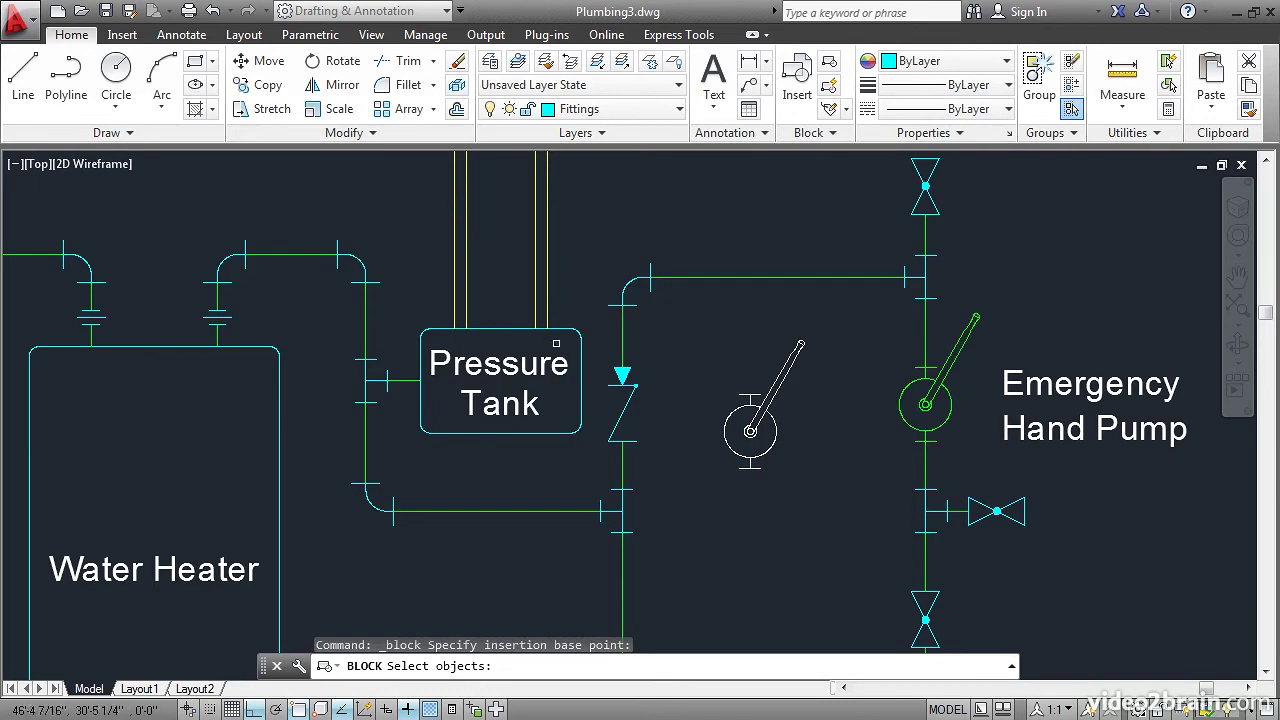
{"action": "left_click", "coordinate": [690, 324]}
{"action": "left_click", "coordinate": [832, 488]}
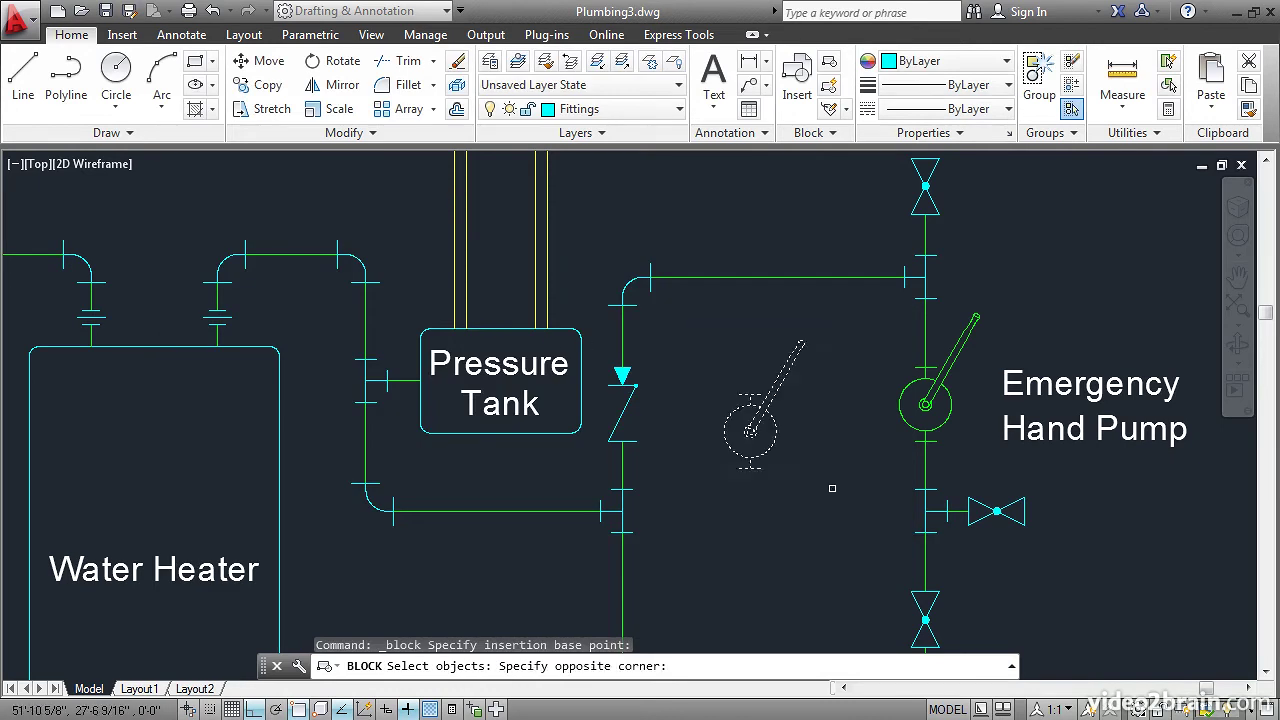
{"action": "key", "text": "Return"}
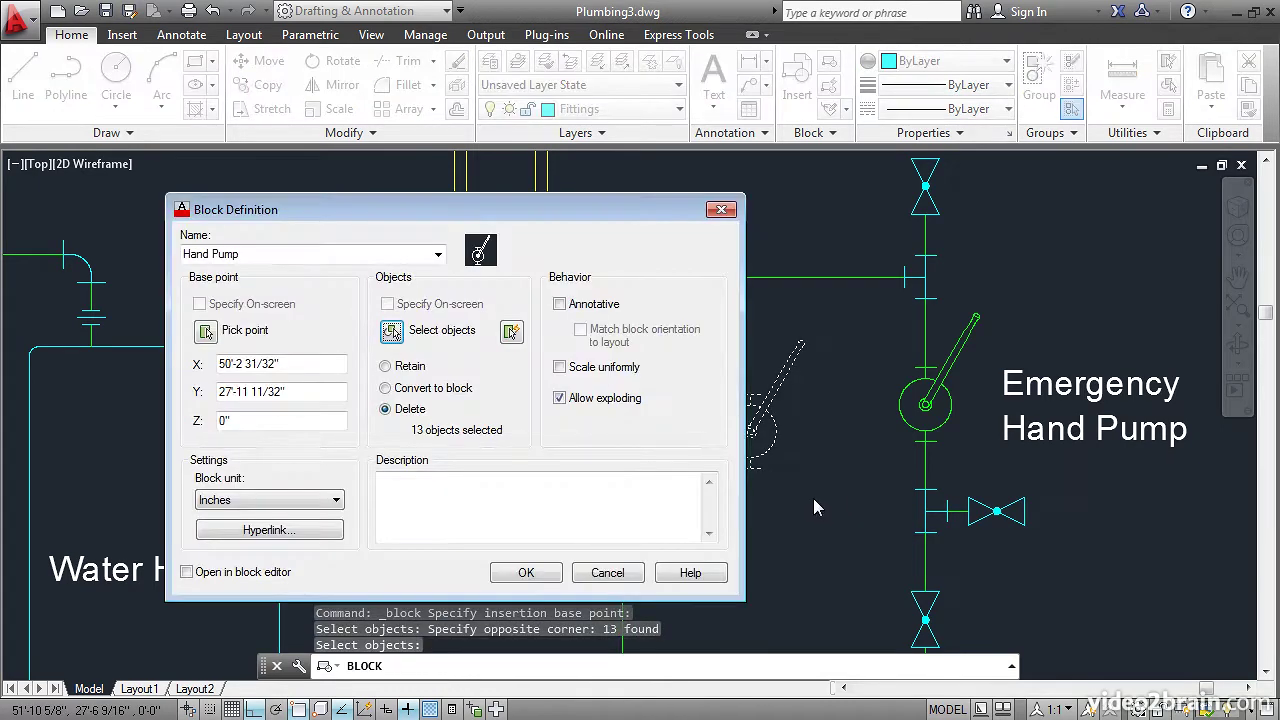
{"action": "left_click", "coordinate": [526, 573]}
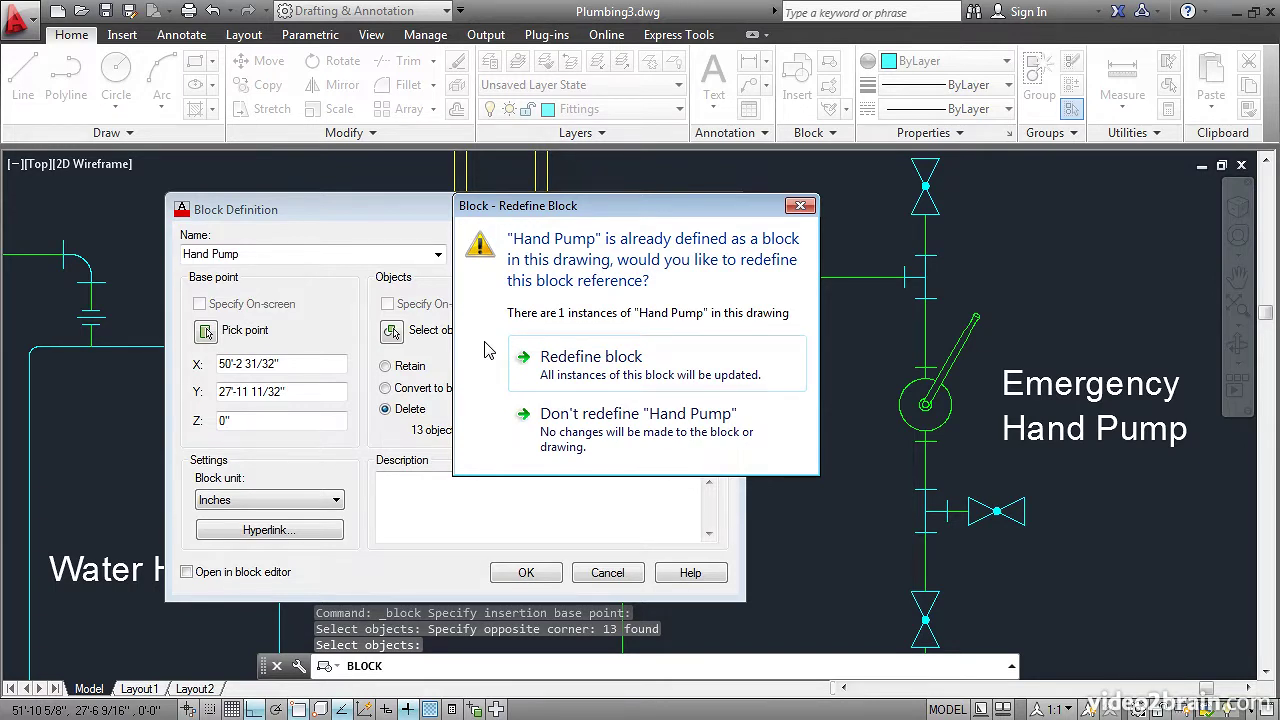
{"action": "left_click", "coordinate": [567, 368]}
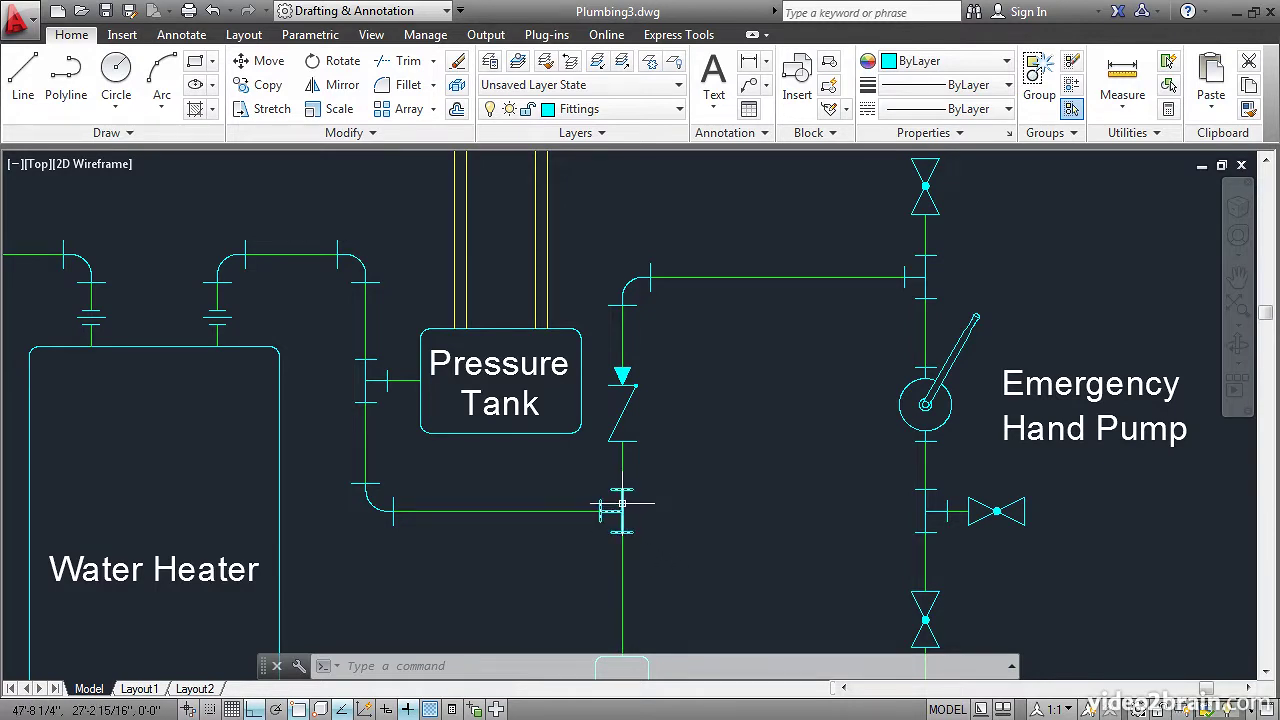
Start an in-place edit of block T, the tee fitting below the check valve
{"action": "left_click", "coordinate": [622, 505]}
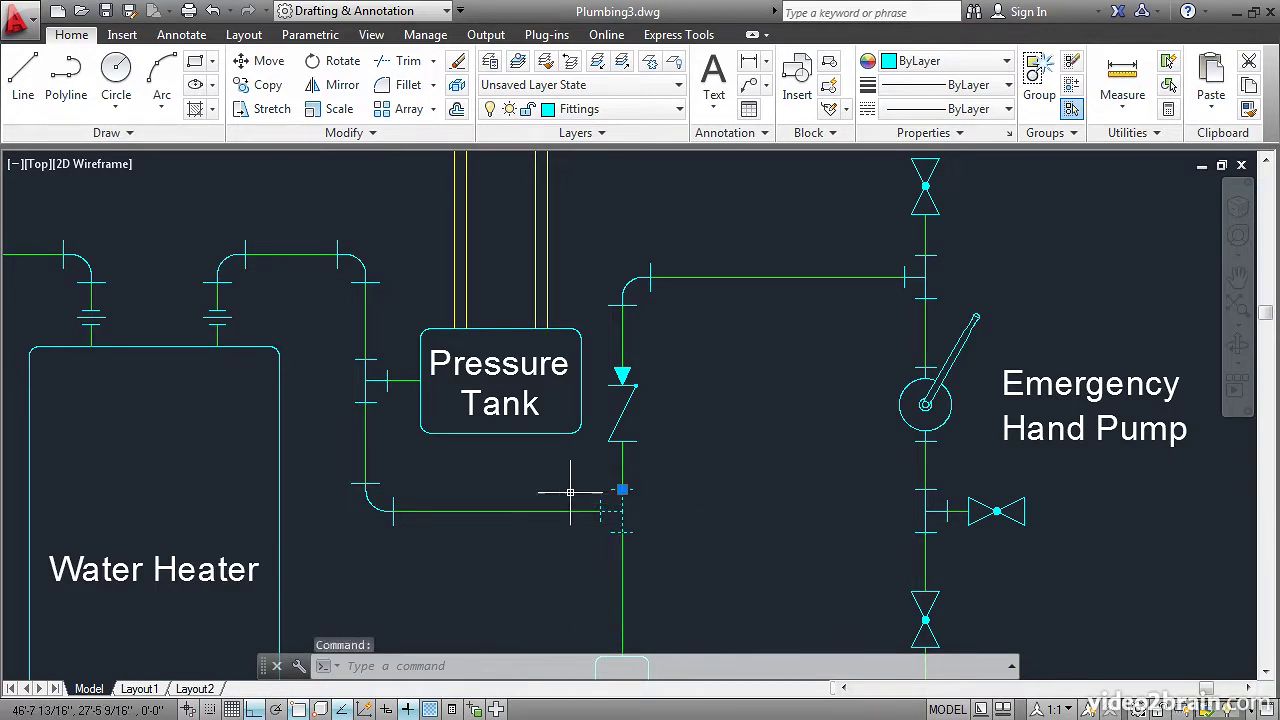
{"action": "right_click", "coordinate": [585, 457]}
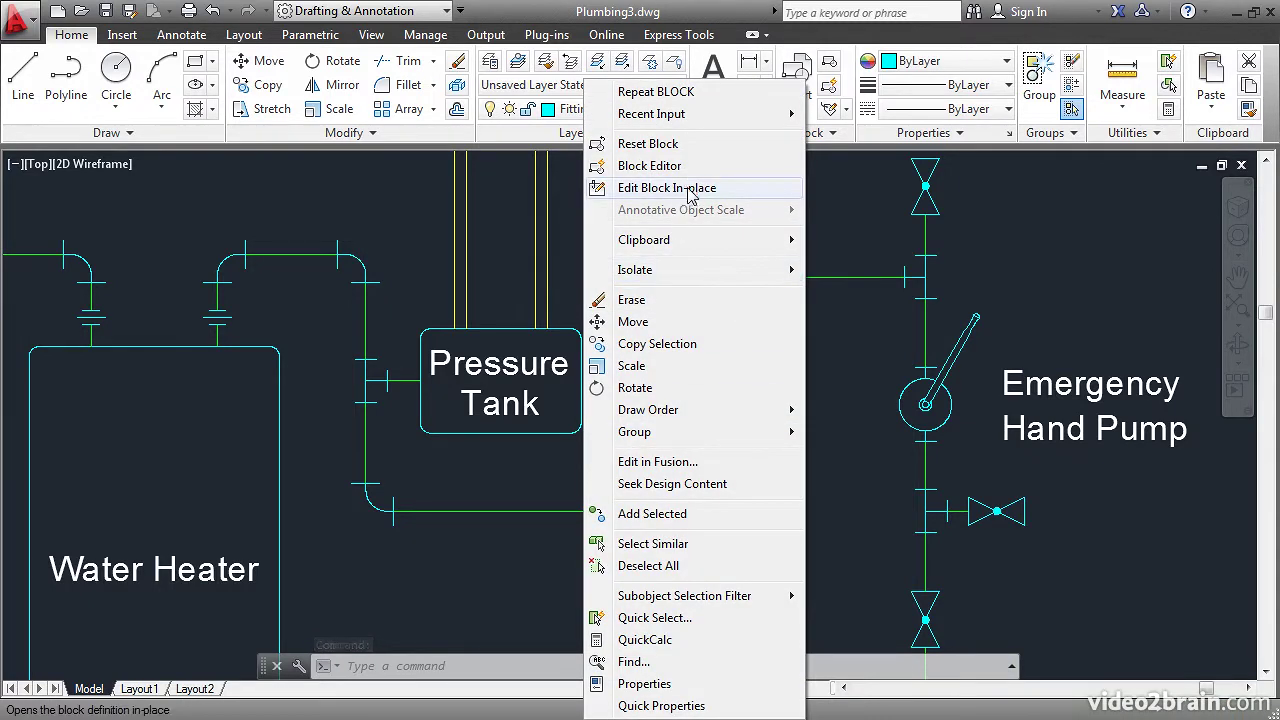
{"action": "left_click", "coordinate": [724, 189]}
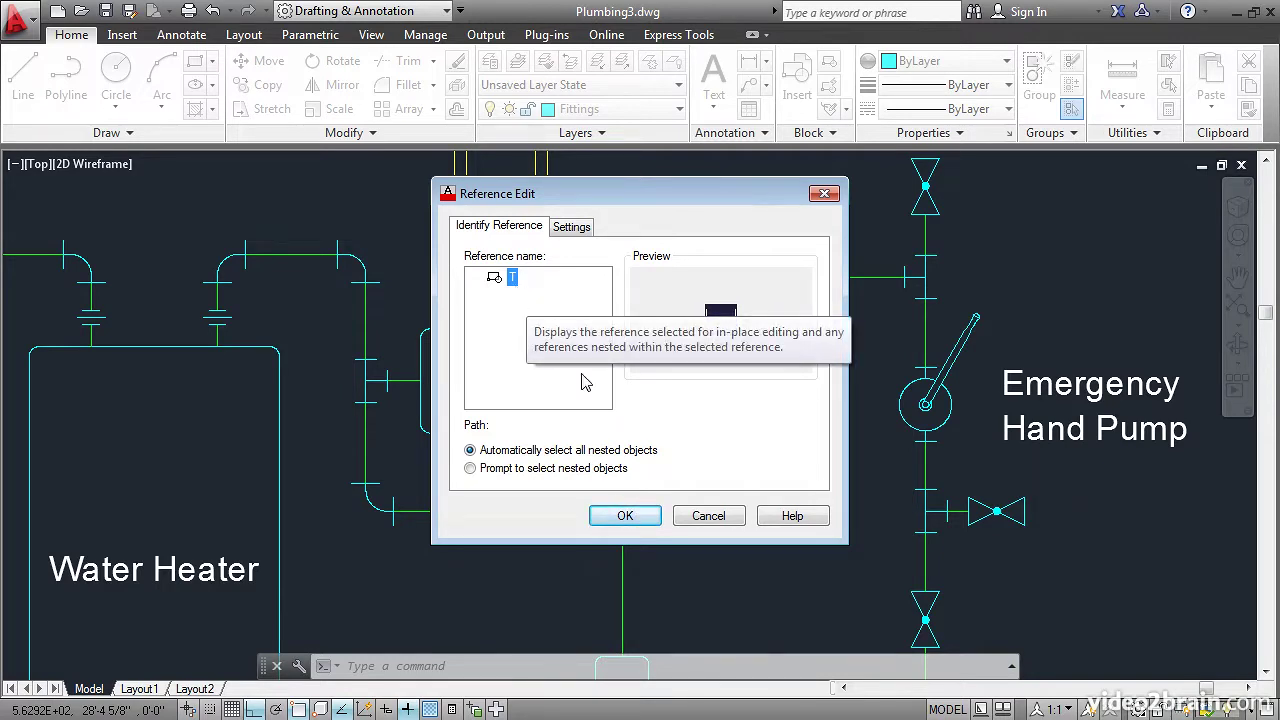
{"action": "left_click", "coordinate": [645, 517]}
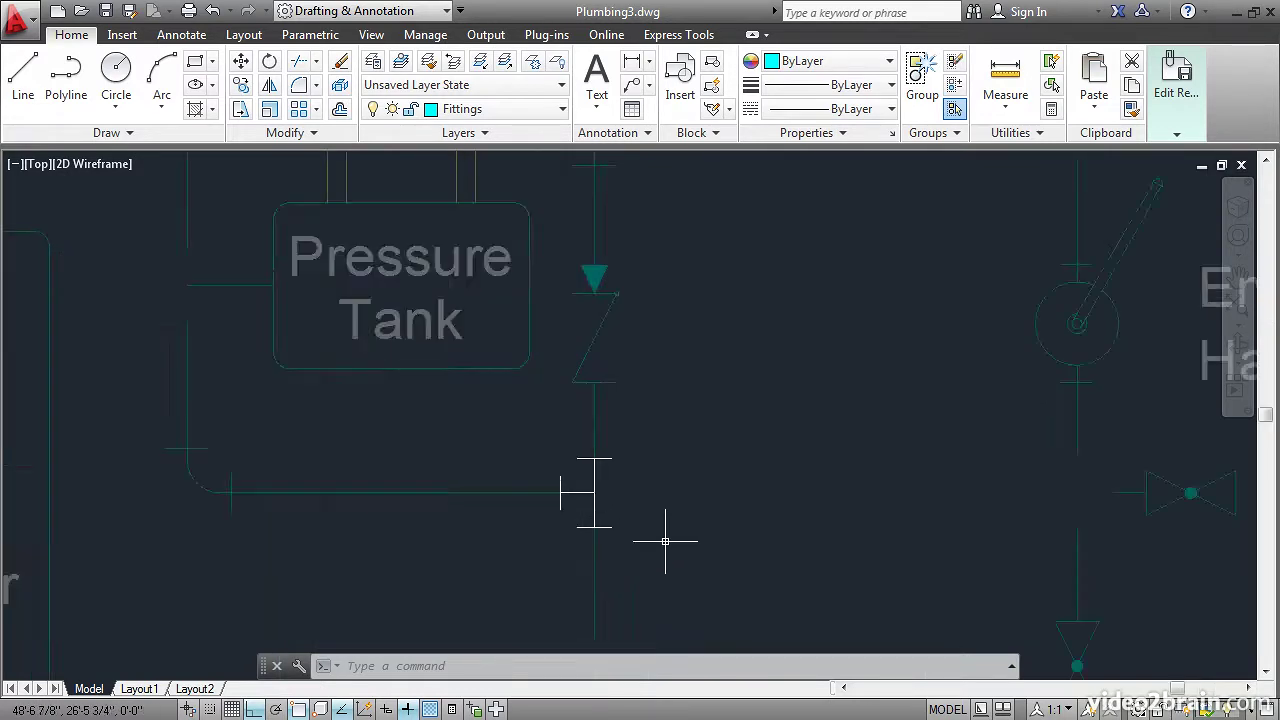
Scale the fitting's upper crossbar line by 0.5 about its centre
{"action": "scroll", "coordinate": [666, 540], "scroll_direction": "up", "scroll_amount": 2}
{"action": "scroll", "coordinate": [663, 534], "scroll_direction": "up", "scroll_amount": 2}
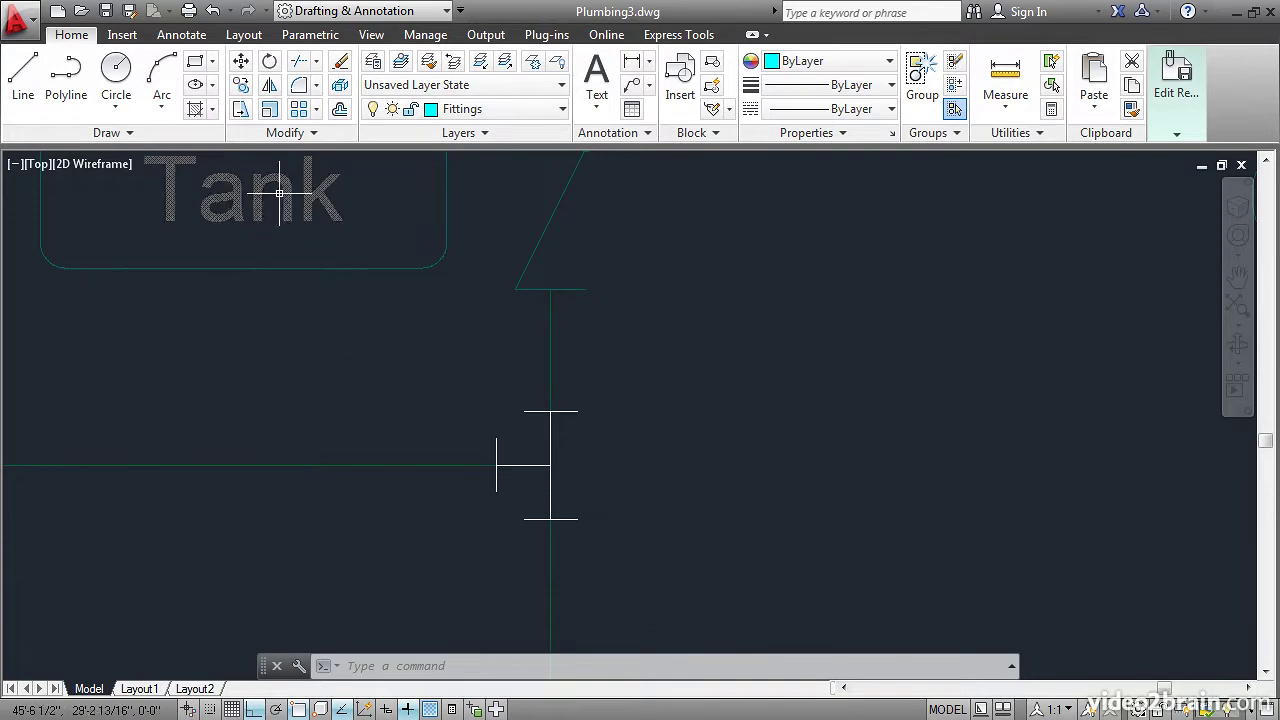
{"action": "left_click", "coordinate": [269, 108]}
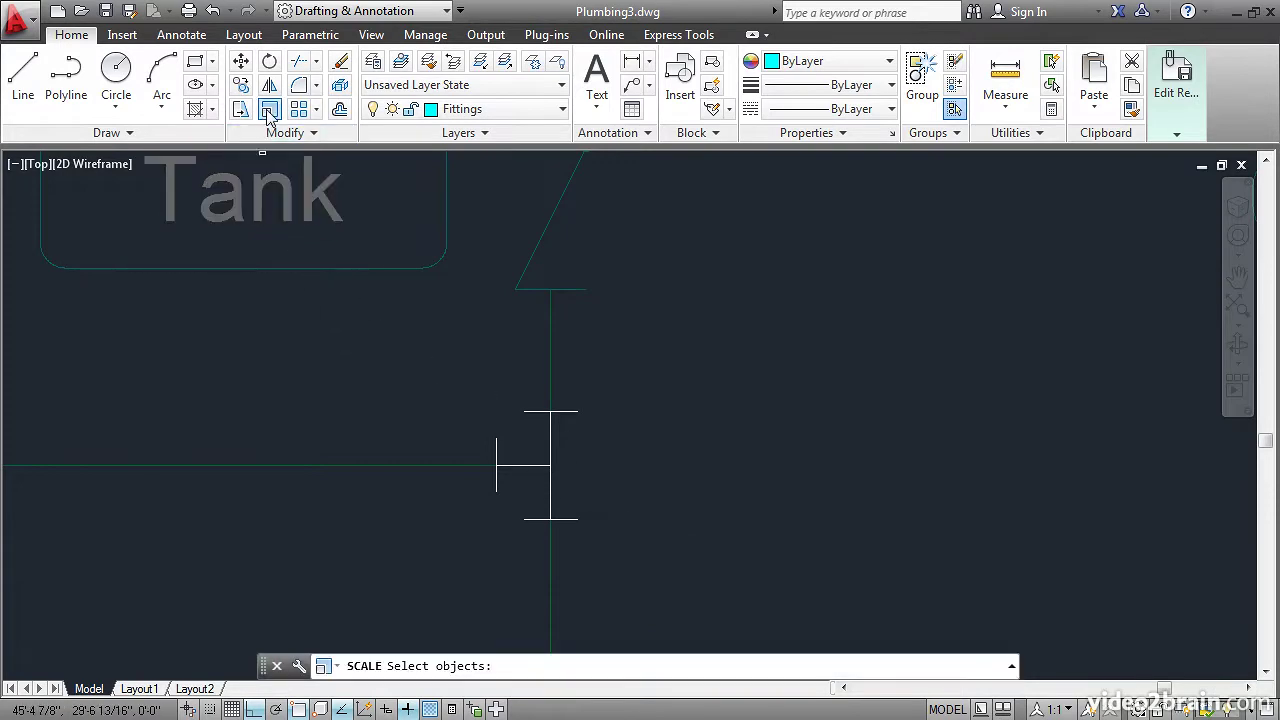
{"action": "left_click", "coordinate": [535, 410]}
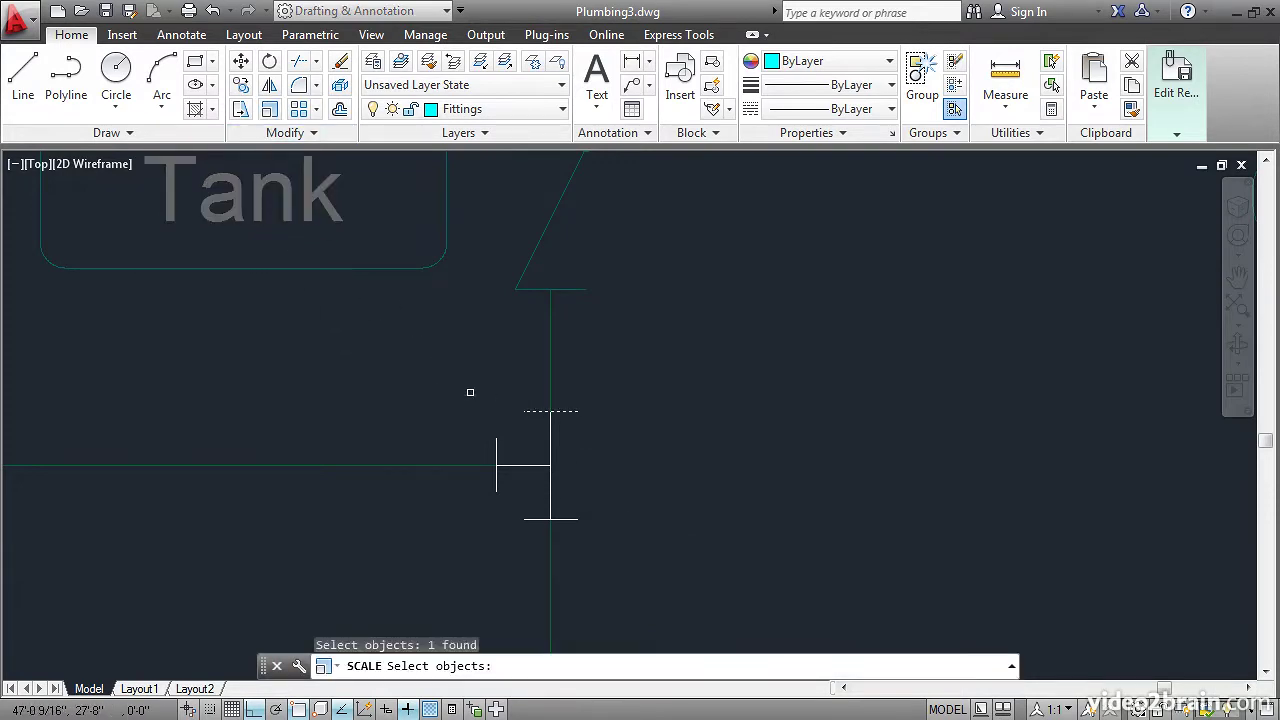
{"action": "key", "text": "Return"}
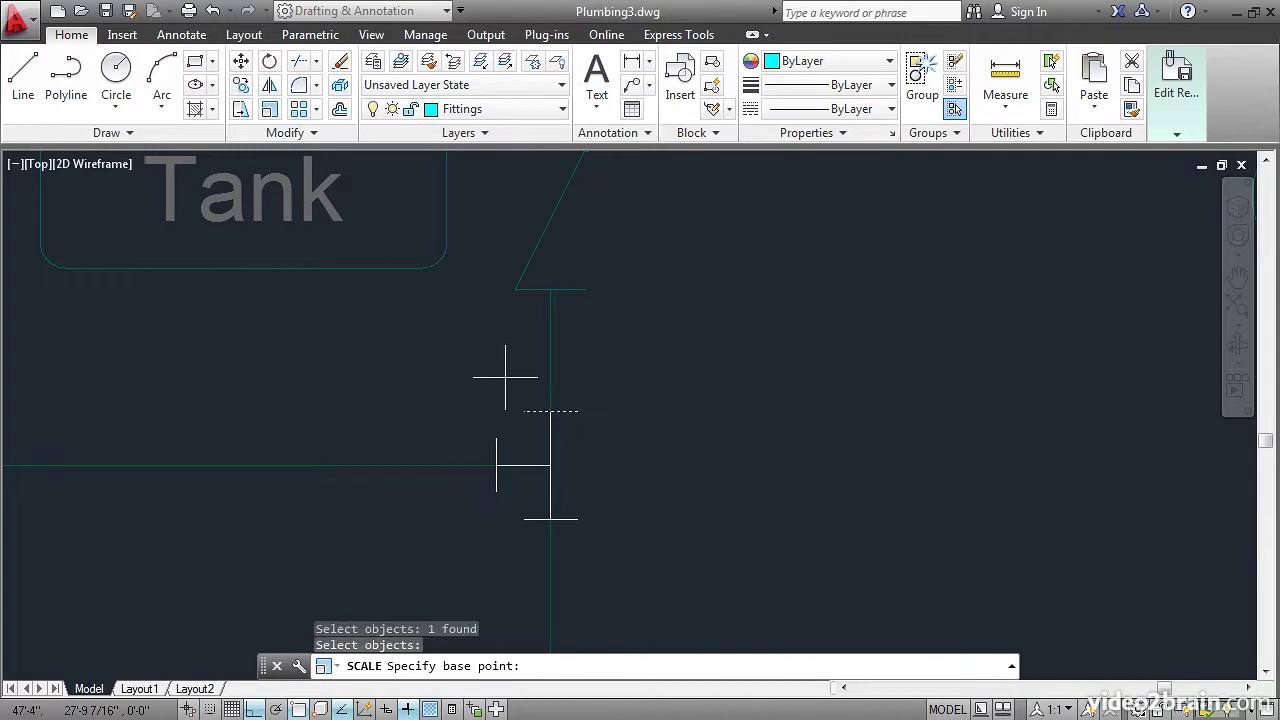
{"action": "left_click", "coordinate": [550, 411]}
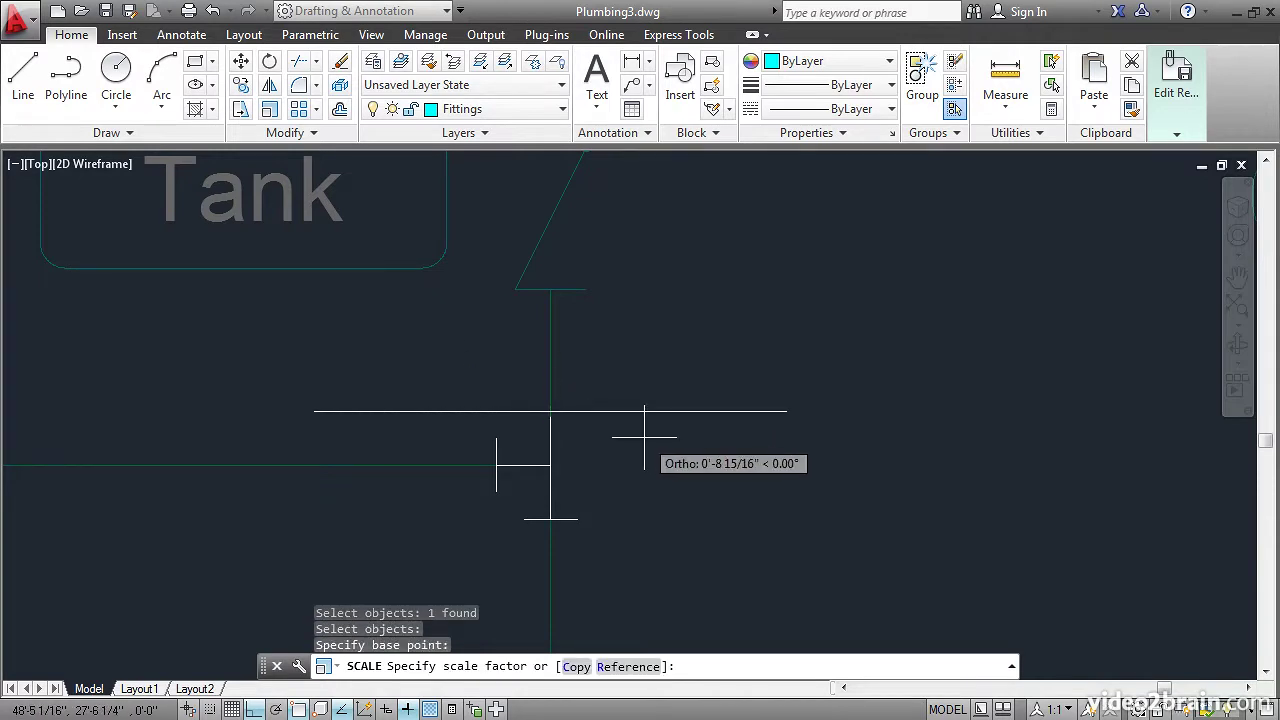
{"action": "type", "text": ".5"}
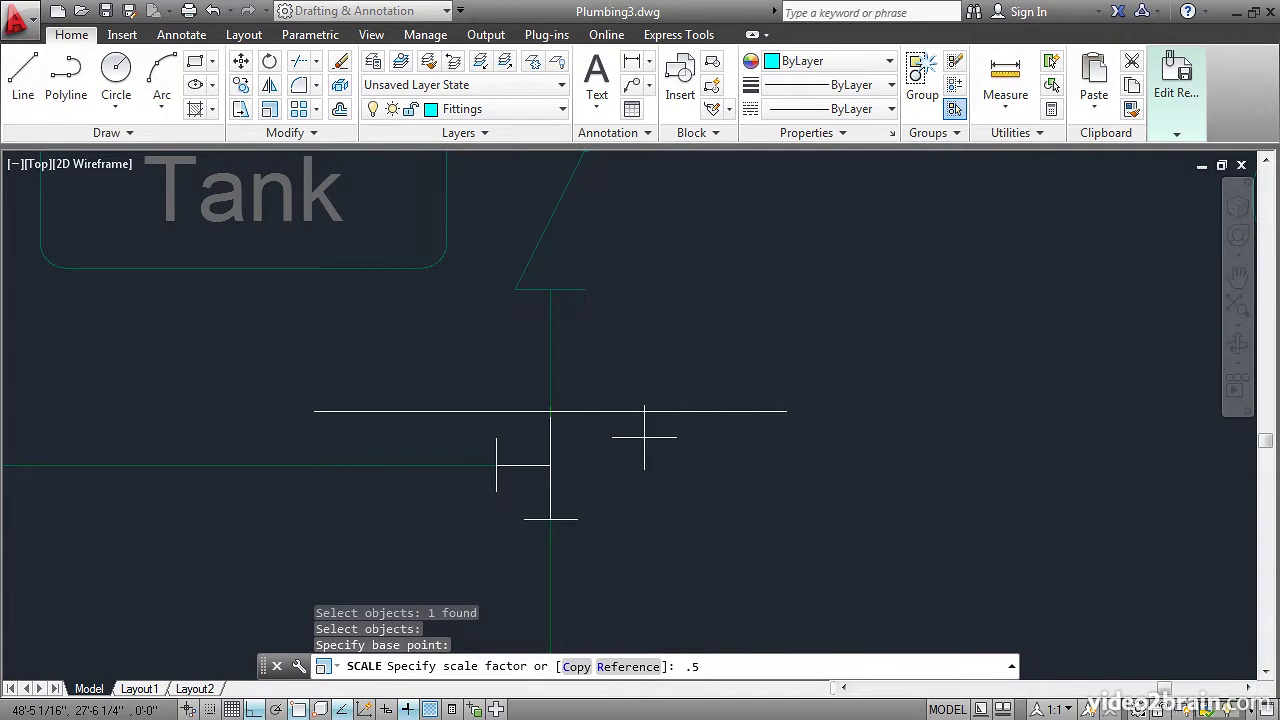
{"action": "key", "text": "Return"}
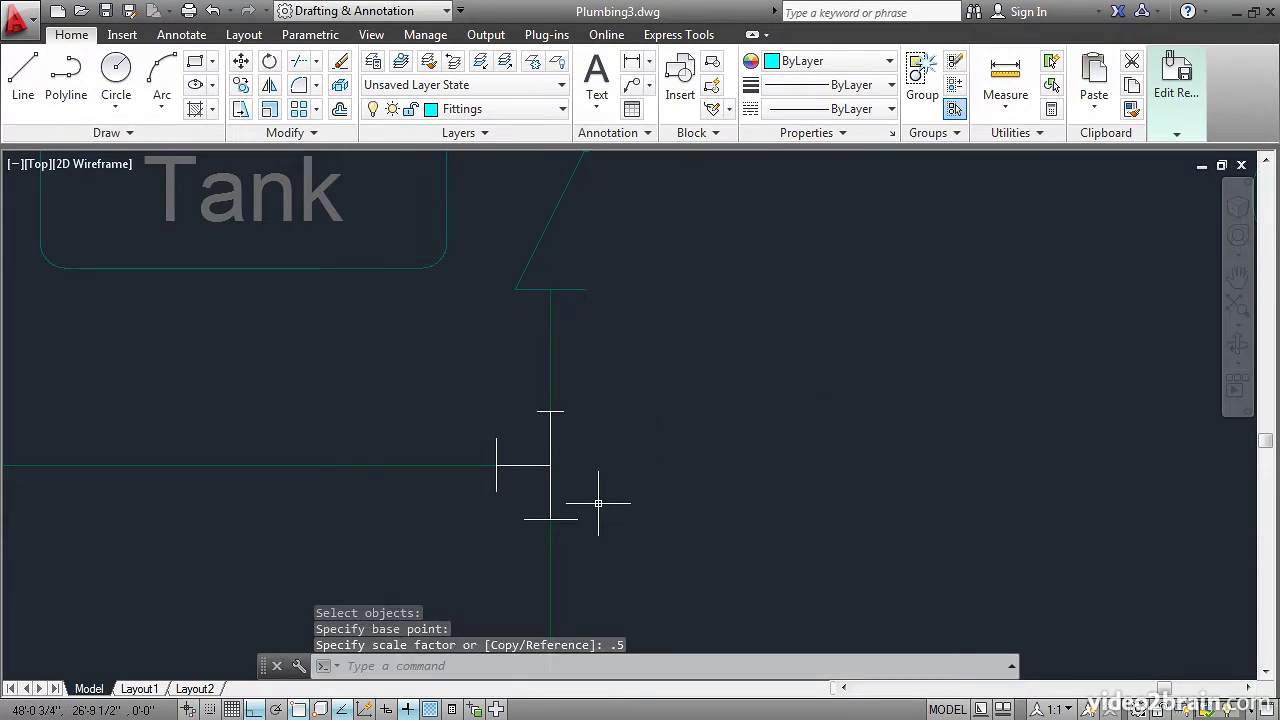
Scale the lower crossbar line by 0.5 about its centre
{"action": "key", "text": "Return"}
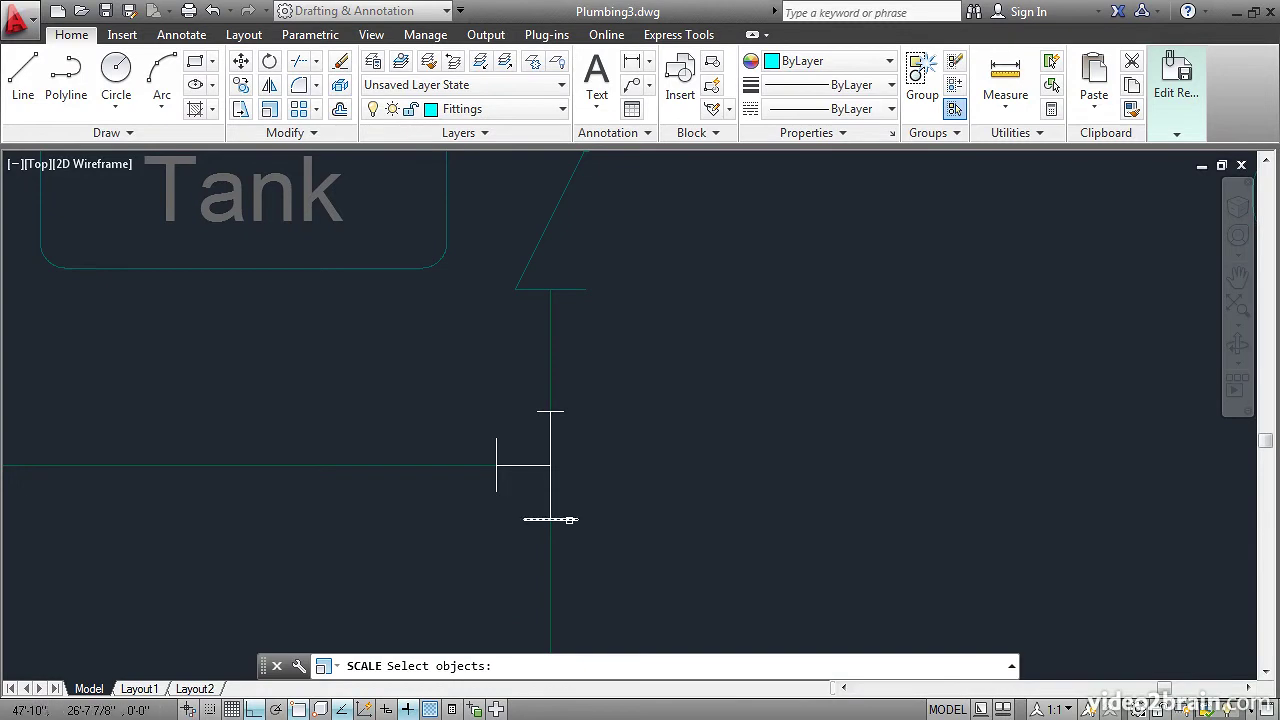
{"action": "left_click", "coordinate": [570, 519]}
{"action": "key", "text": "Return"}
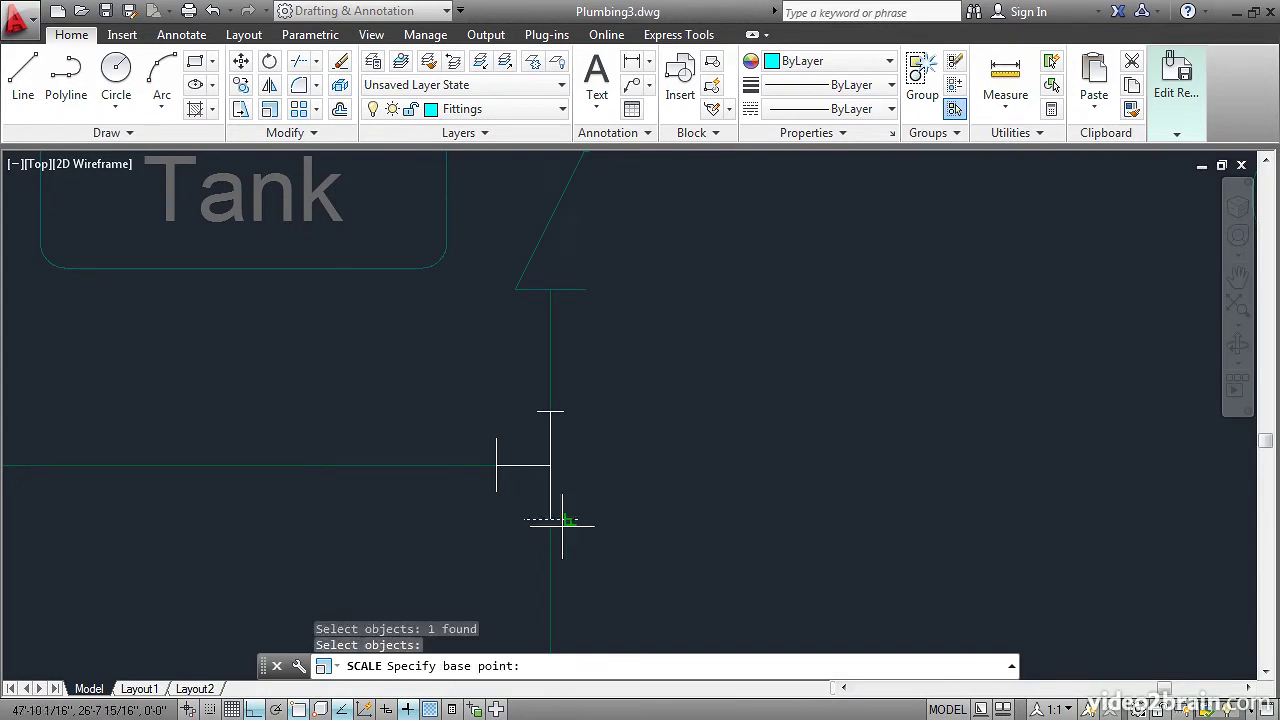
{"action": "left_click", "coordinate": [550, 519]}
{"action": "type", "text": ".5"}
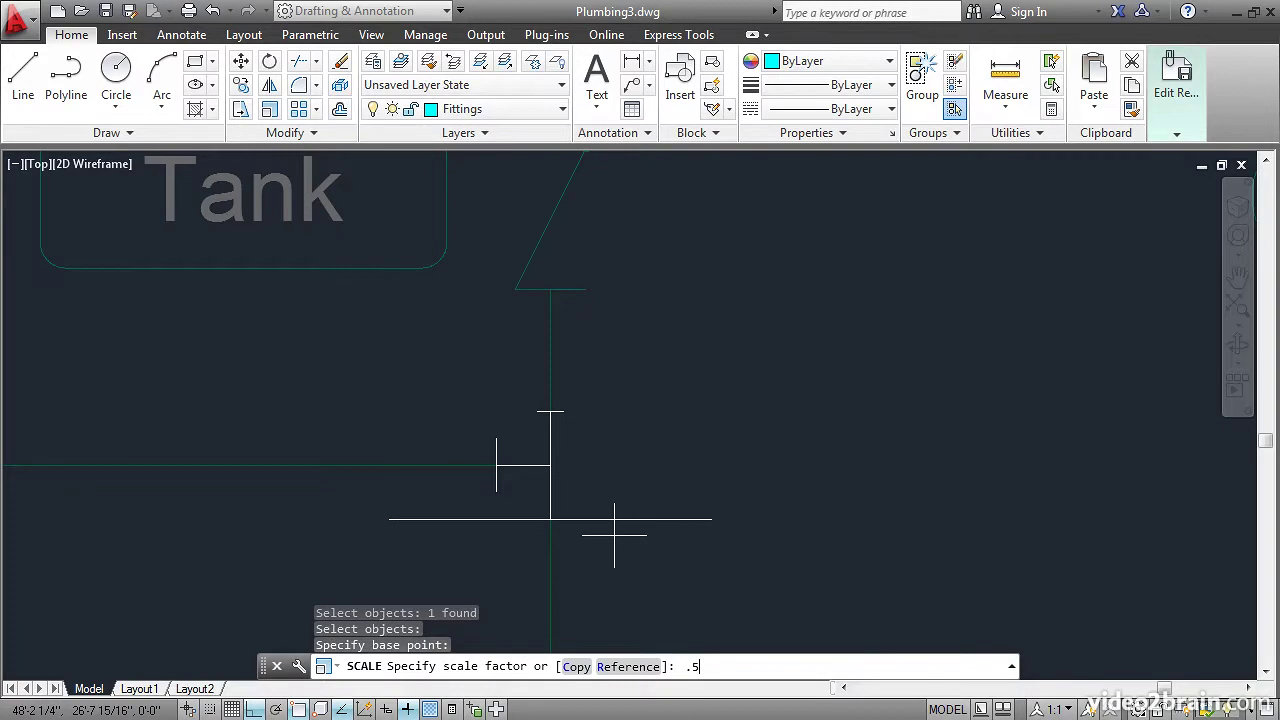
{"action": "key", "text": "Return"}
Scale the short vertical line on the fitting's left by 0.5 about its midpoint
{"action": "key", "text": "Return"}
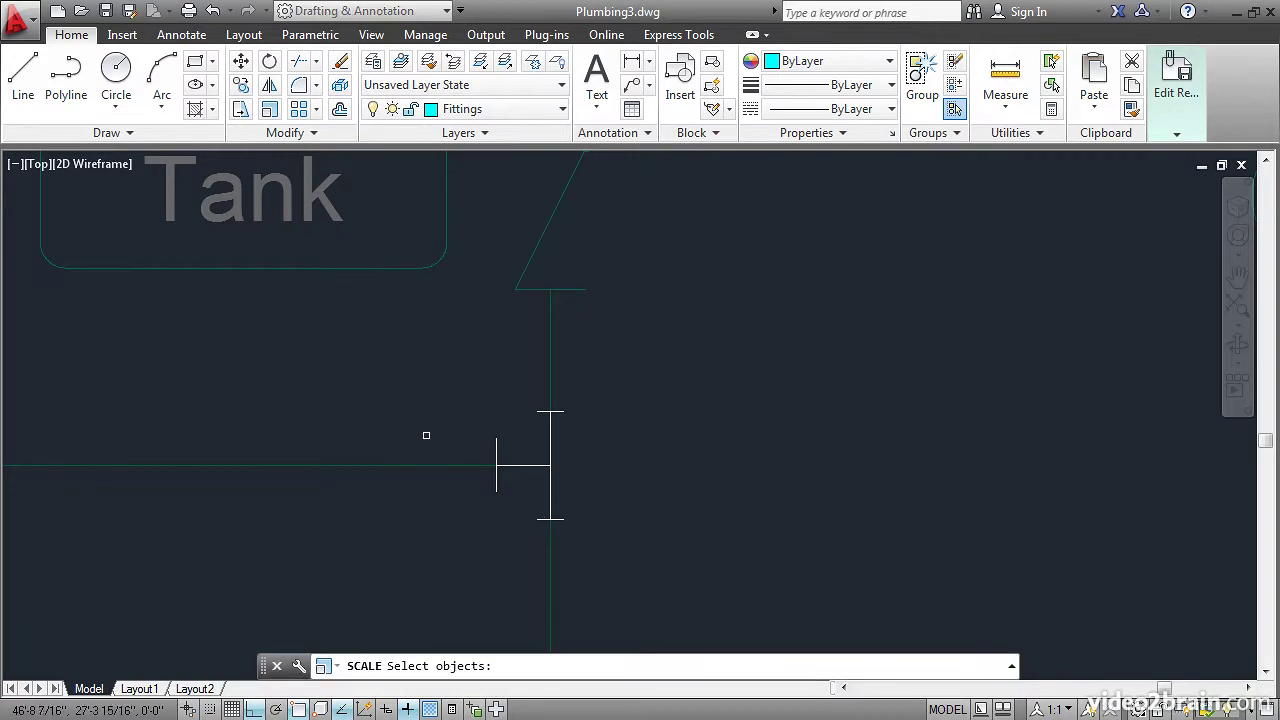
{"action": "left_click", "coordinate": [497, 456]}
{"action": "key", "text": "Return"}
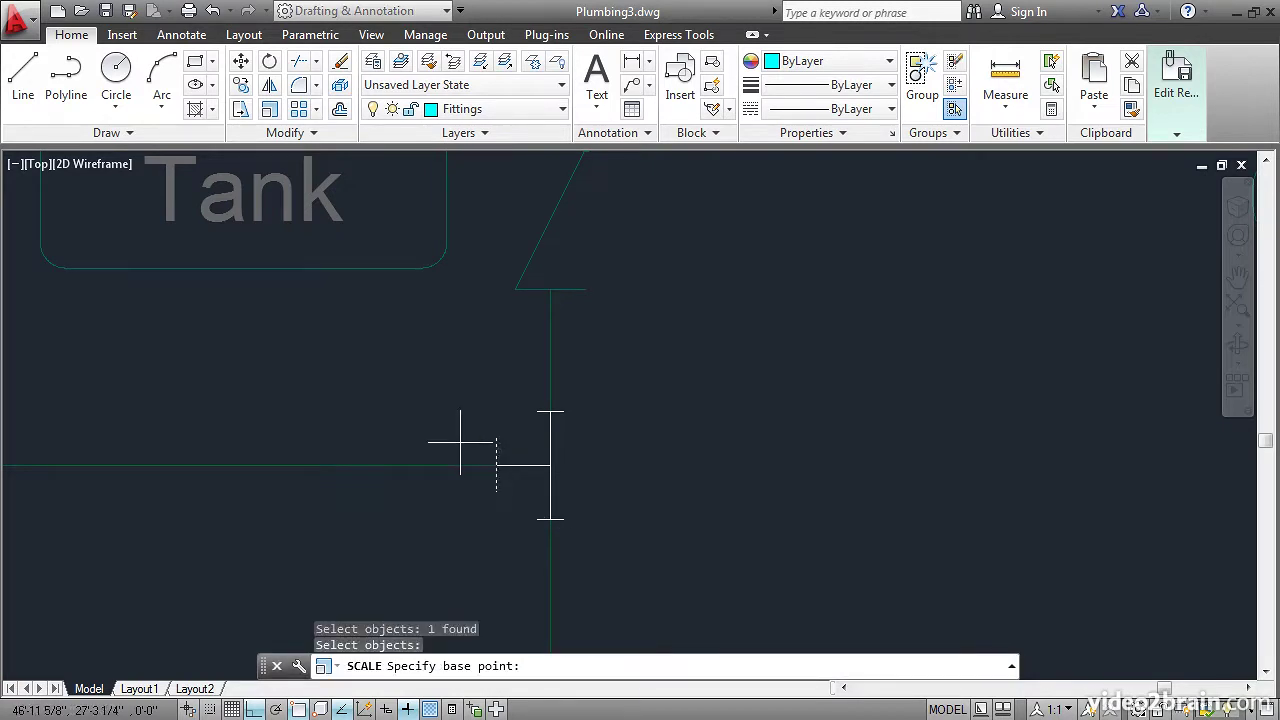
{"action": "left_click", "coordinate": [497, 465]}
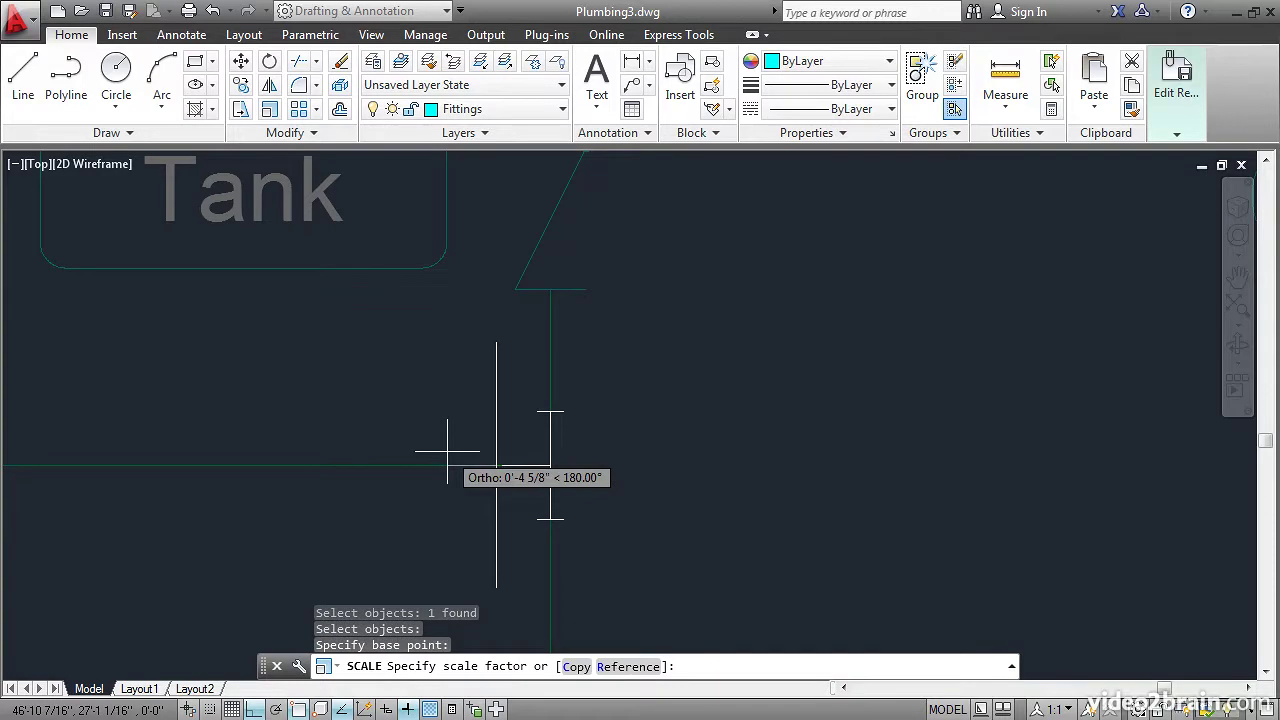
{"action": "type", "text": ".5"}
{"action": "key", "text": "Return"}
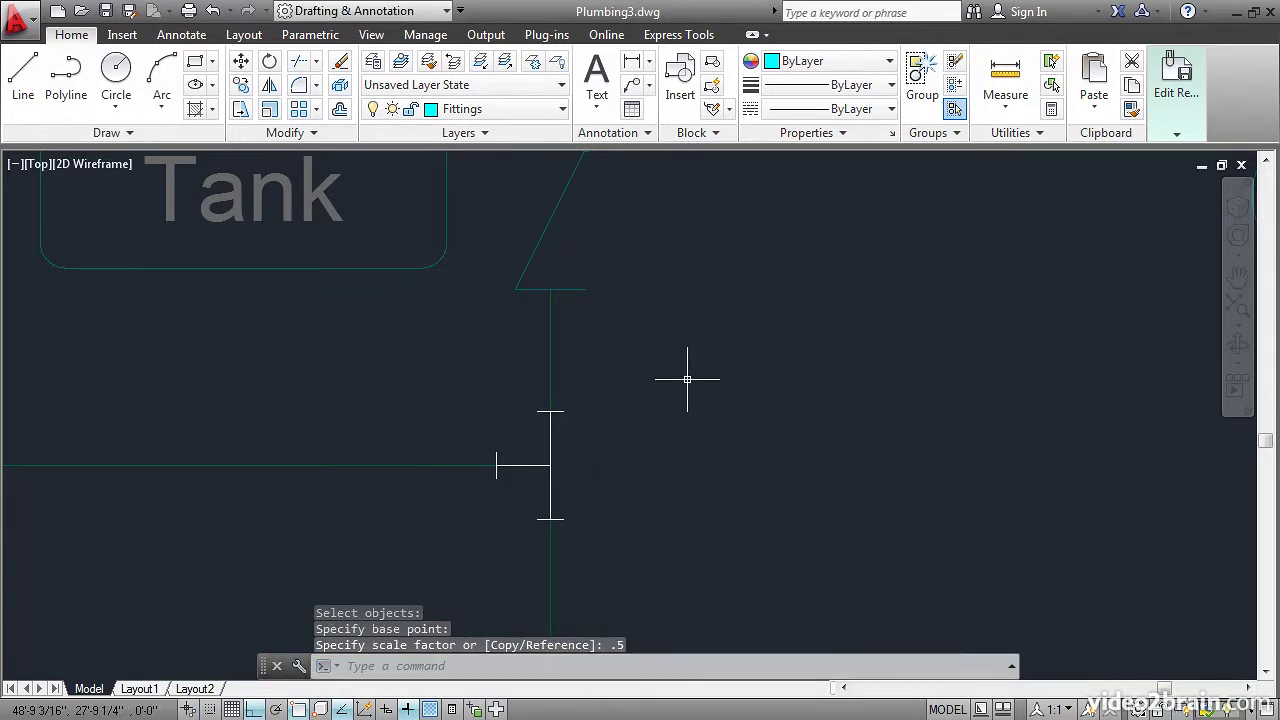
{"action": "scroll", "coordinate": [687, 379], "scroll_direction": "down", "scroll_amount": 5}
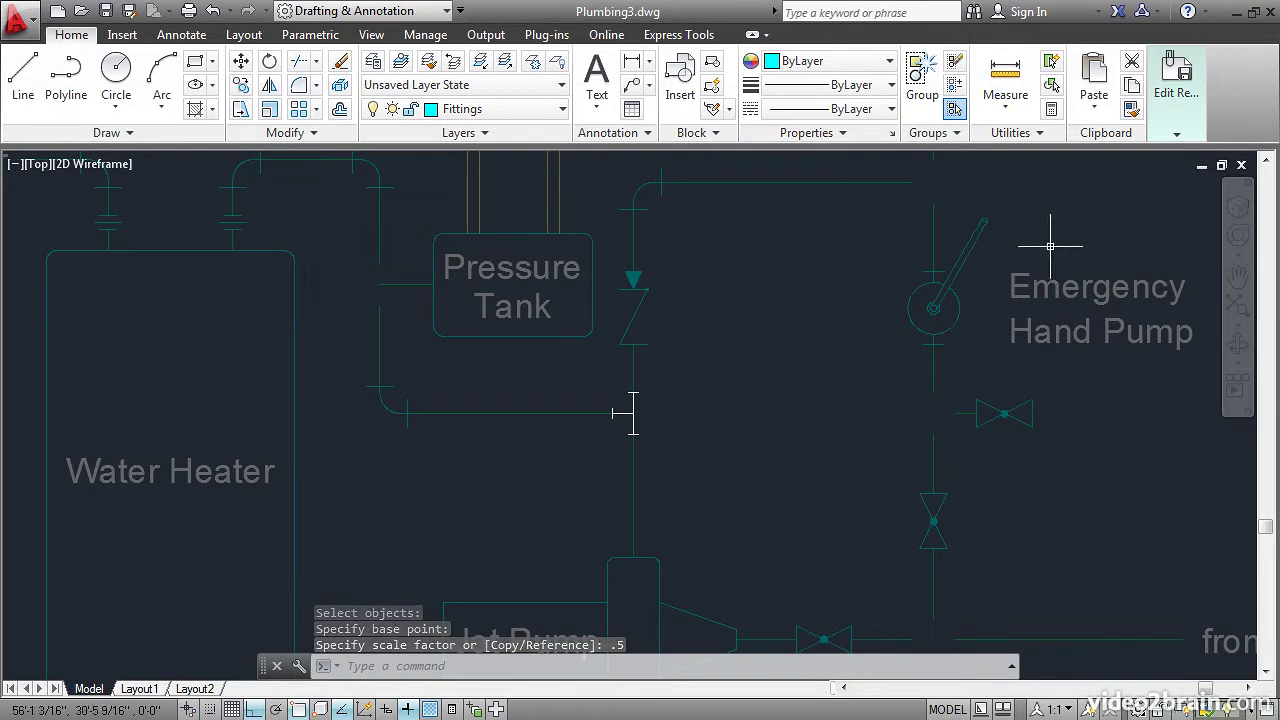
Save the reference edits so all five tee fitting instances show the smaller T block
{"action": "left_click", "coordinate": [1178, 128]}
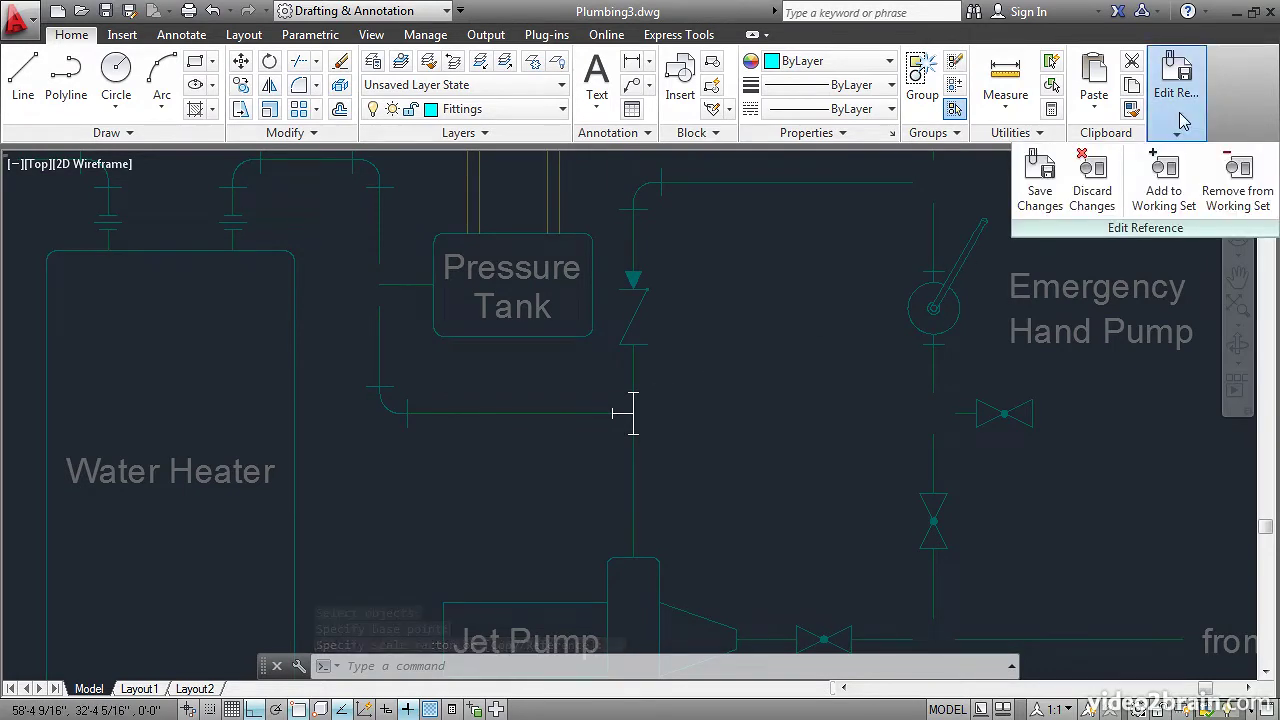
{"action": "left_click", "coordinate": [1040, 195]}
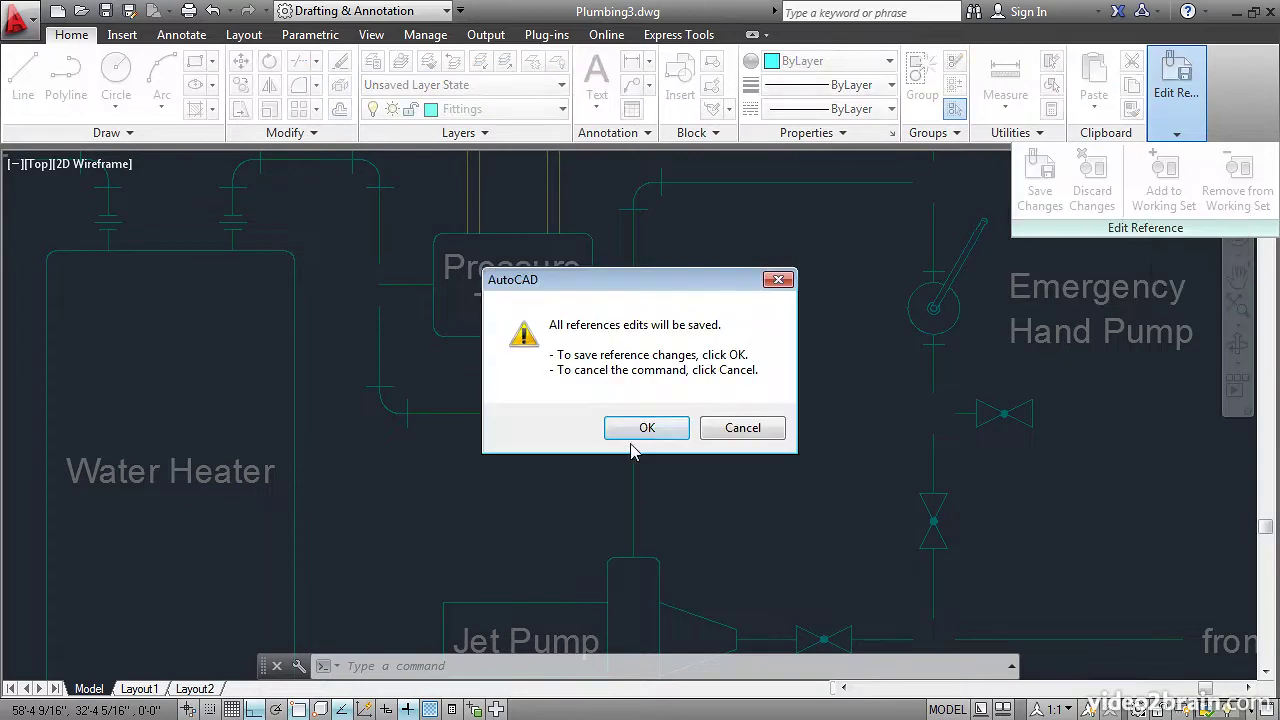
{"action": "left_click", "coordinate": [630, 430]}
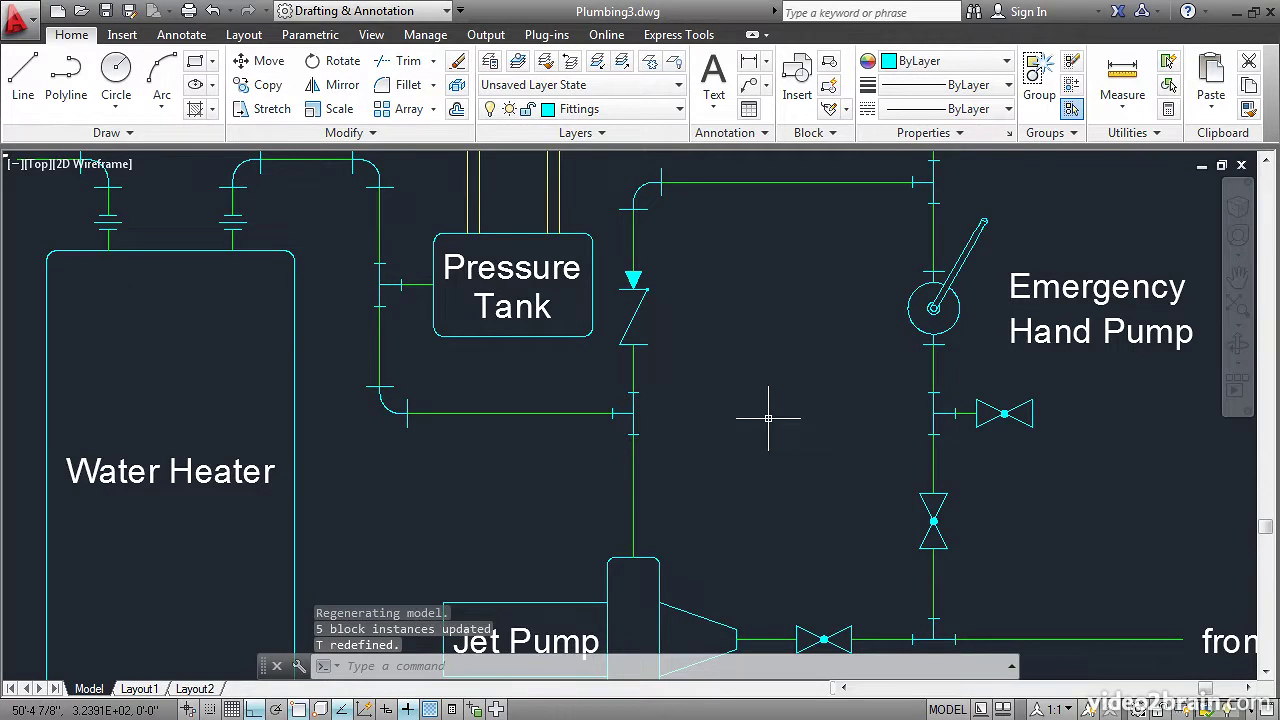
{"action": "middle_click_drag", "start_coordinate": [763, 374], "coordinate": [749, 449]}
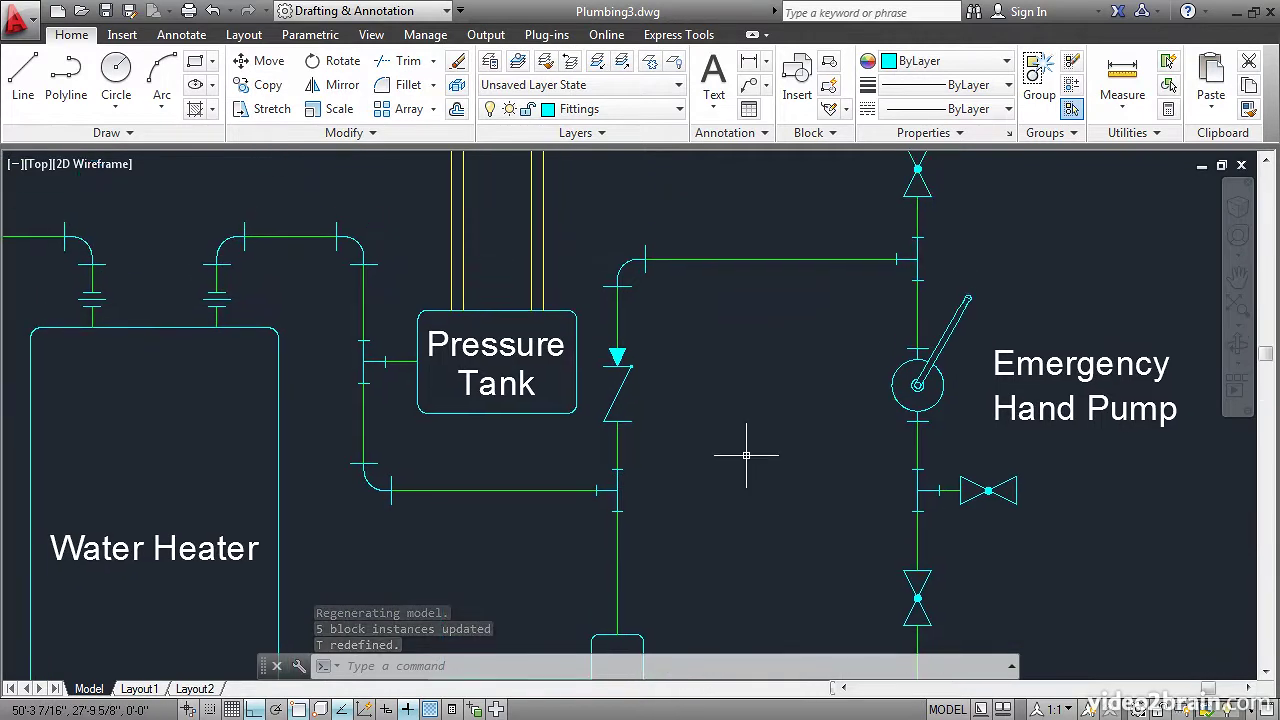